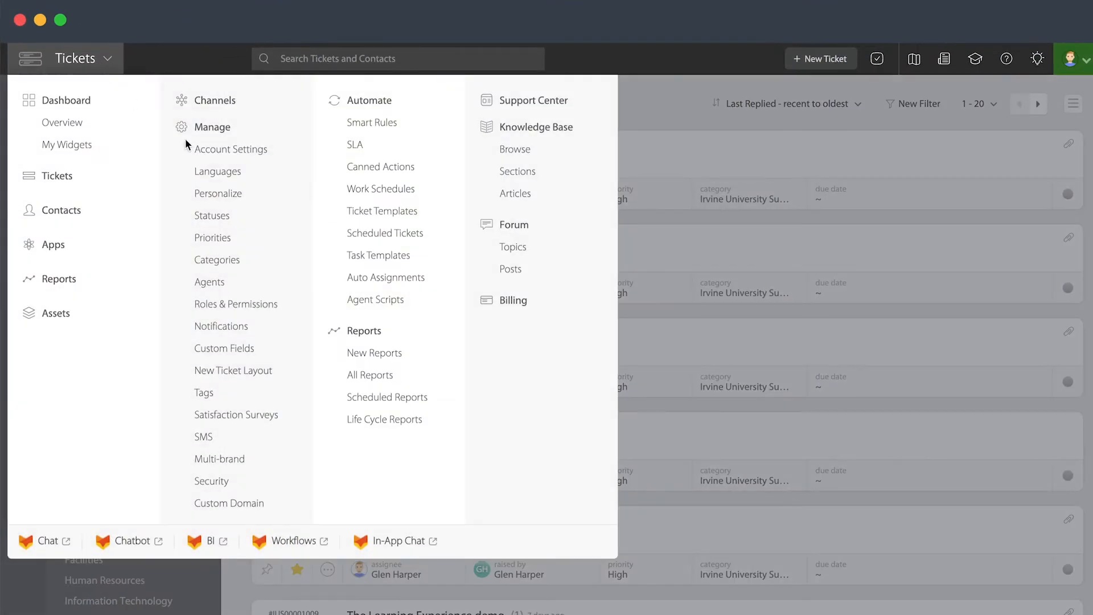
Go to Automate > SLA from the main navigation and start a new SLA
click(619, 151)
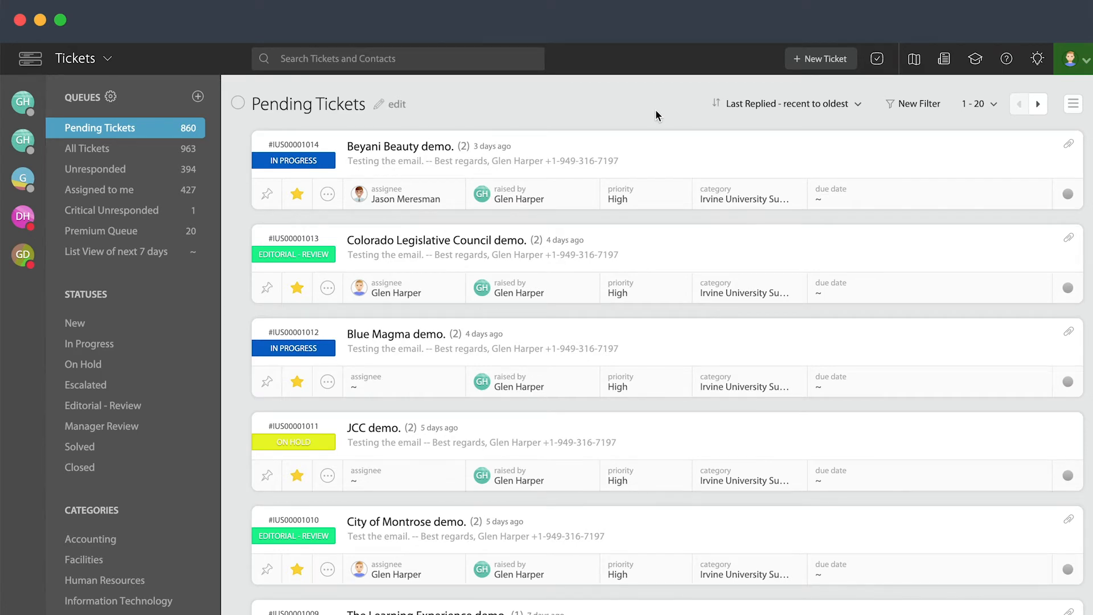
click(94, 63)
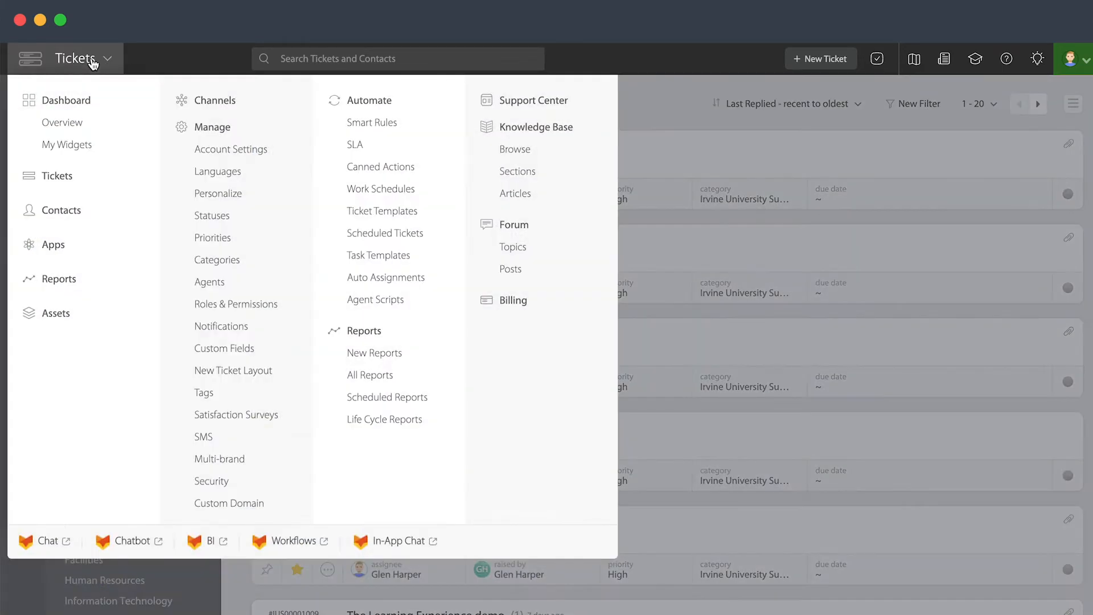
click(358, 146)
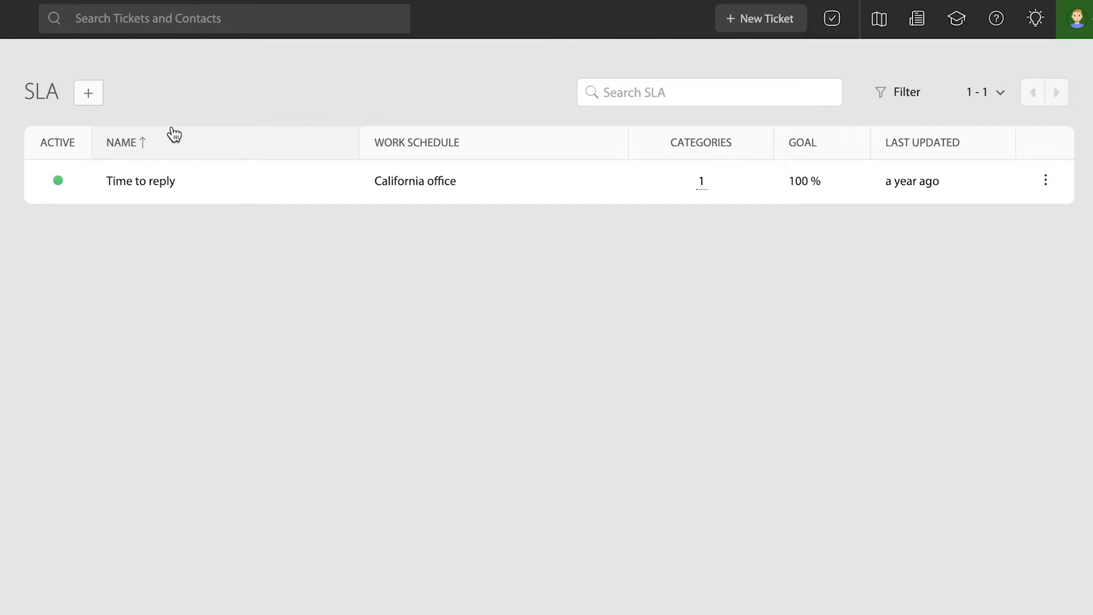
click(89, 93)
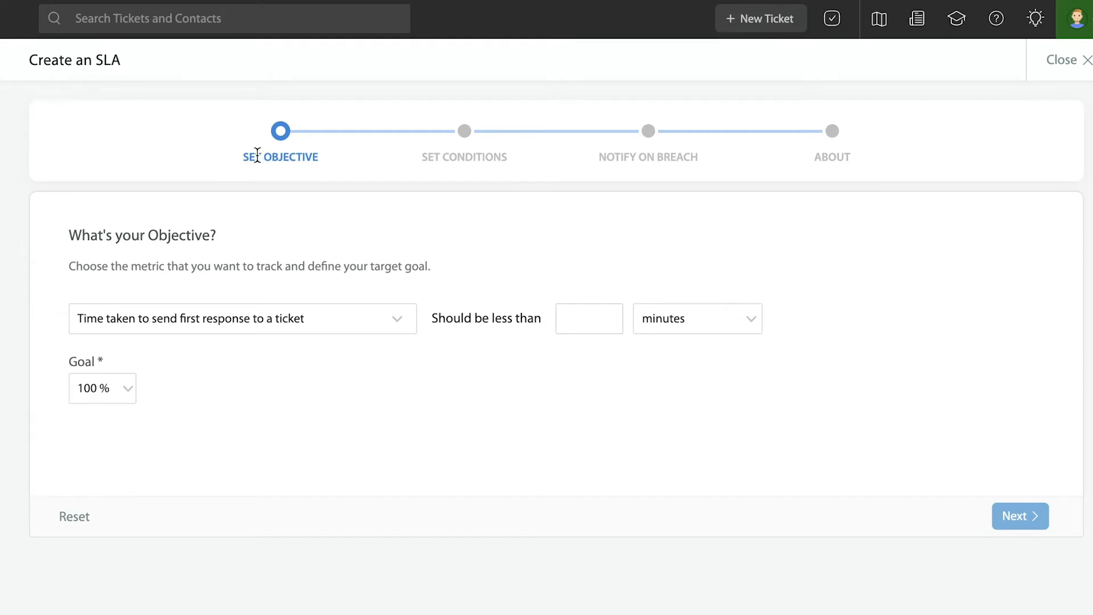
Set the SLA objective to first response to a ticket under 4 hours with a 95 % goal
click(263, 320)
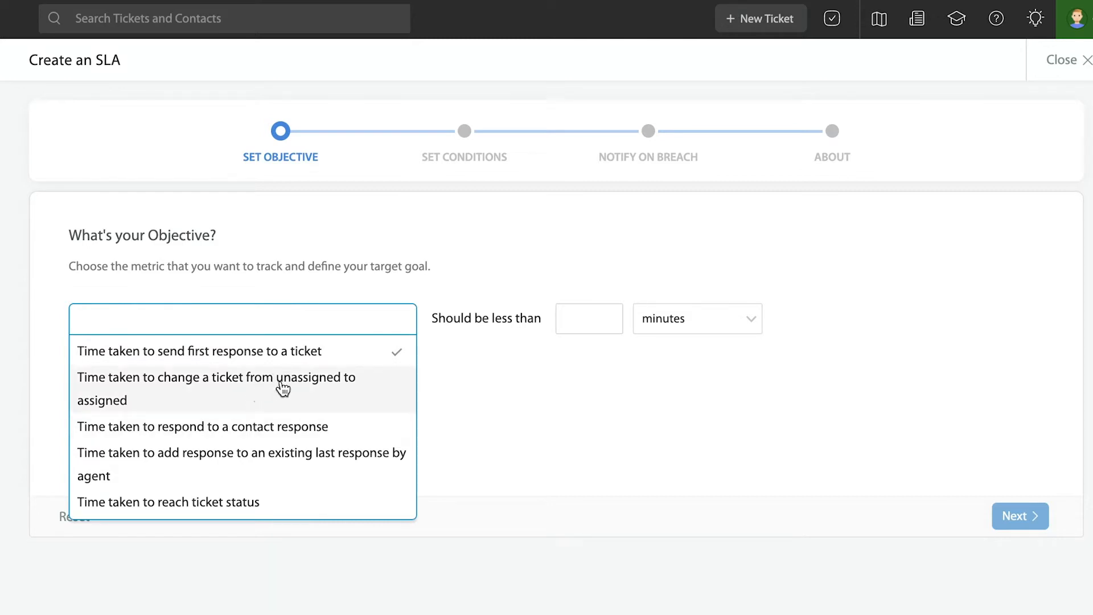
click(262, 351)
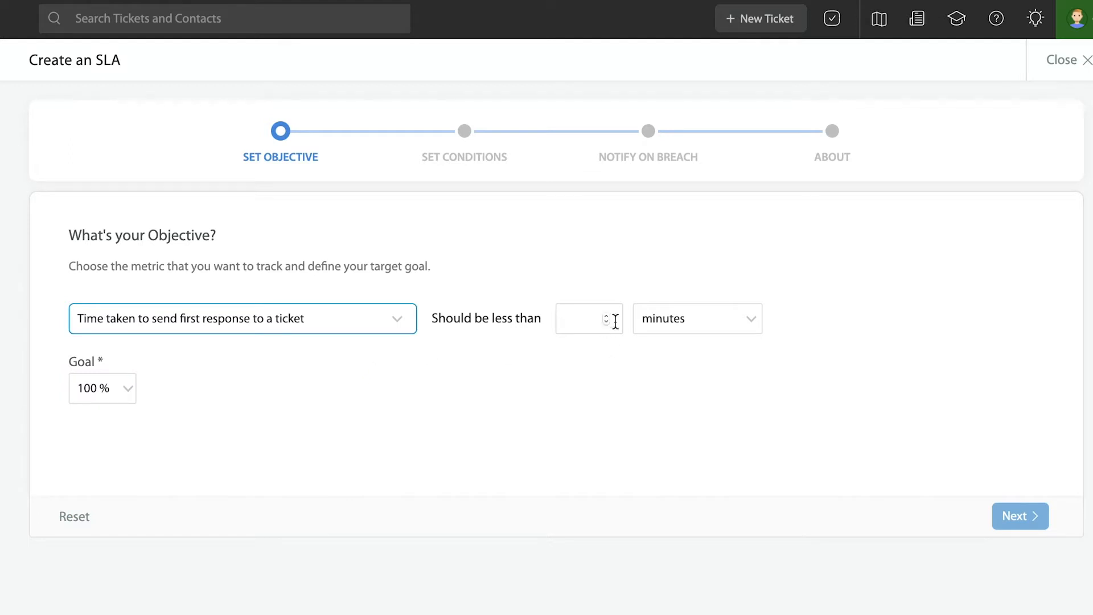
click(585, 319)
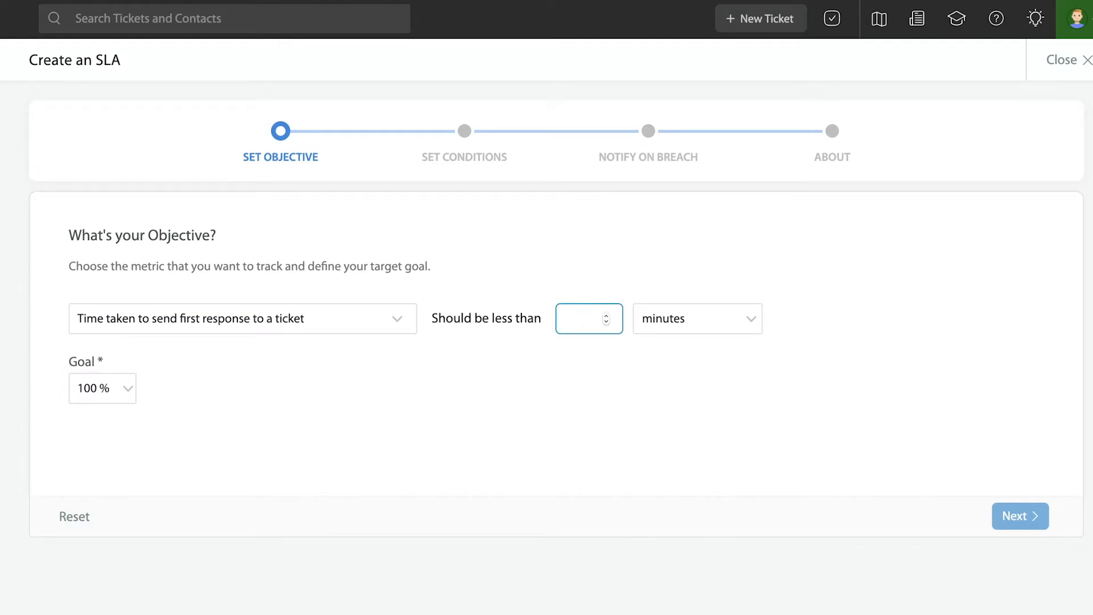
text(4)
click(687, 318)
click(678, 378)
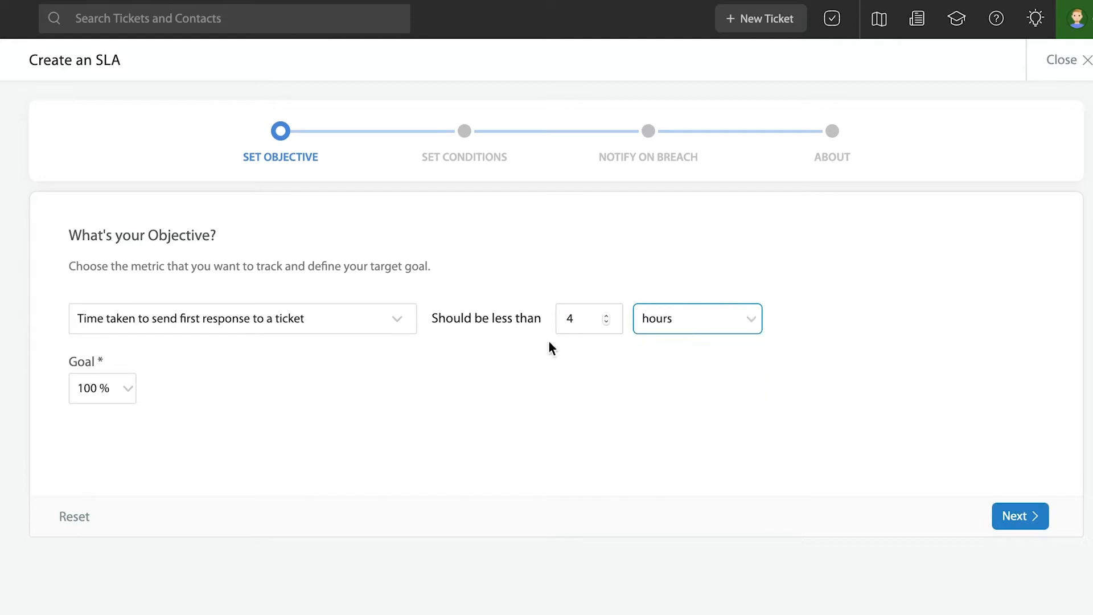
click(109, 397)
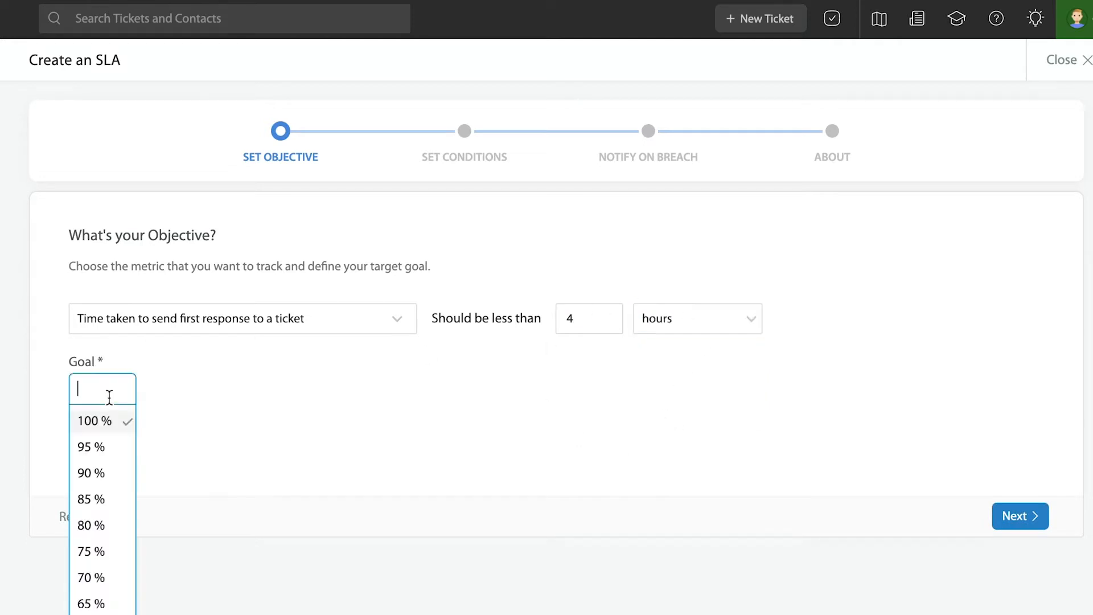
click(97, 448)
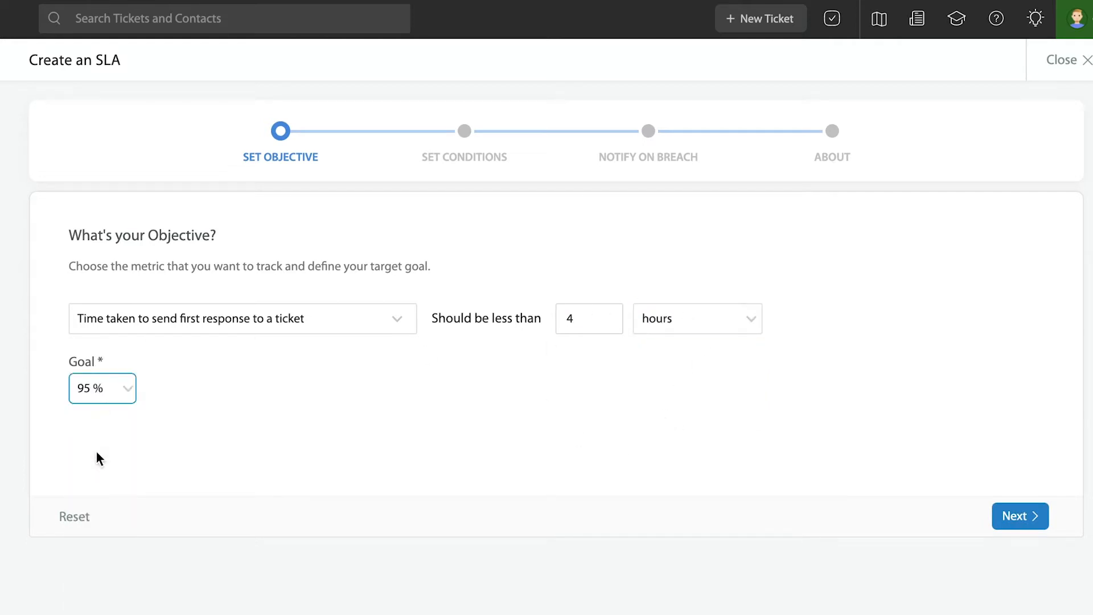
click(1019, 519)
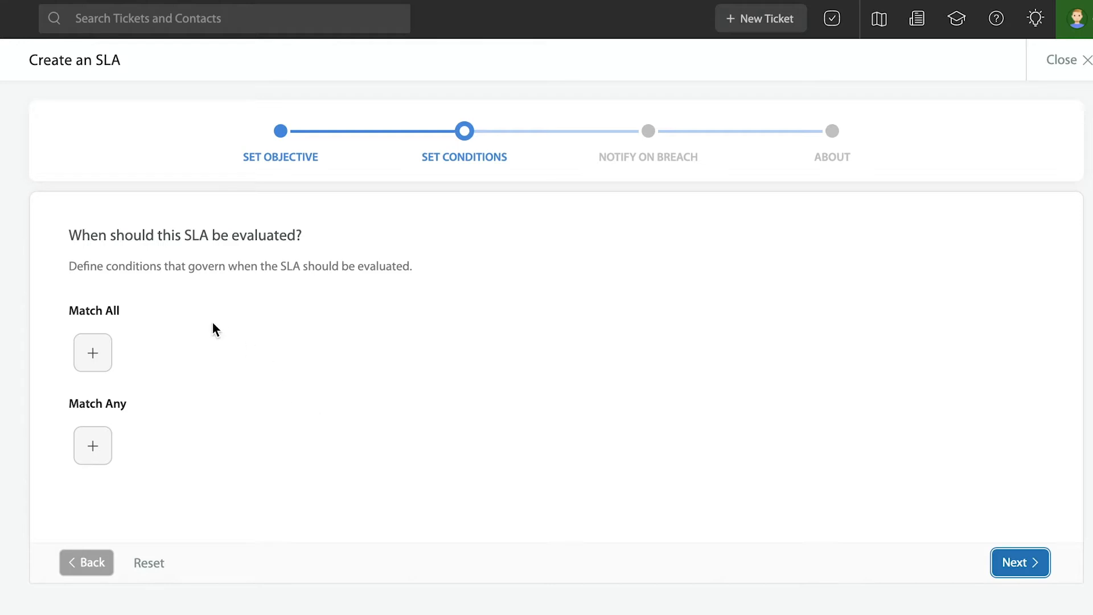
Browse the Match All condition list, close it without adding any, and continue to breach notification
click(93, 353)
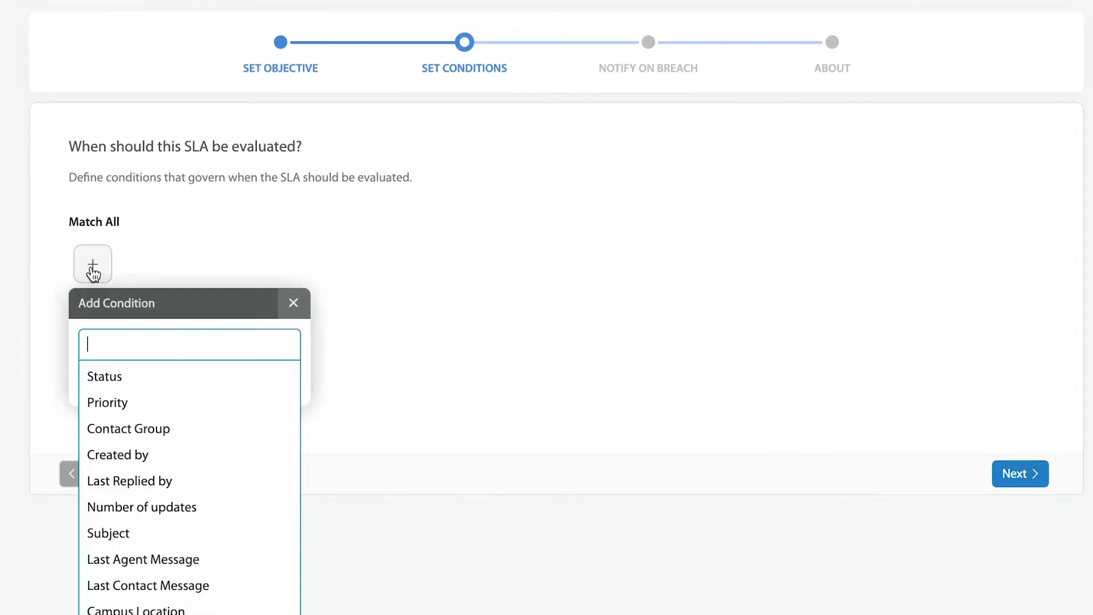
scroll(195, 557, down, 5)
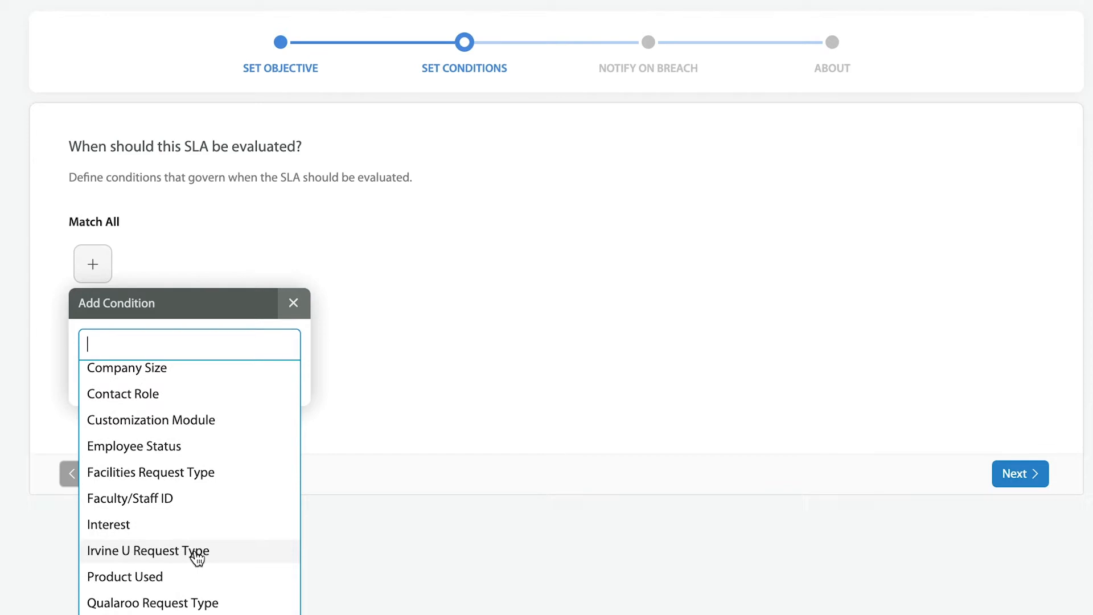
scroll(195, 556, up, 5)
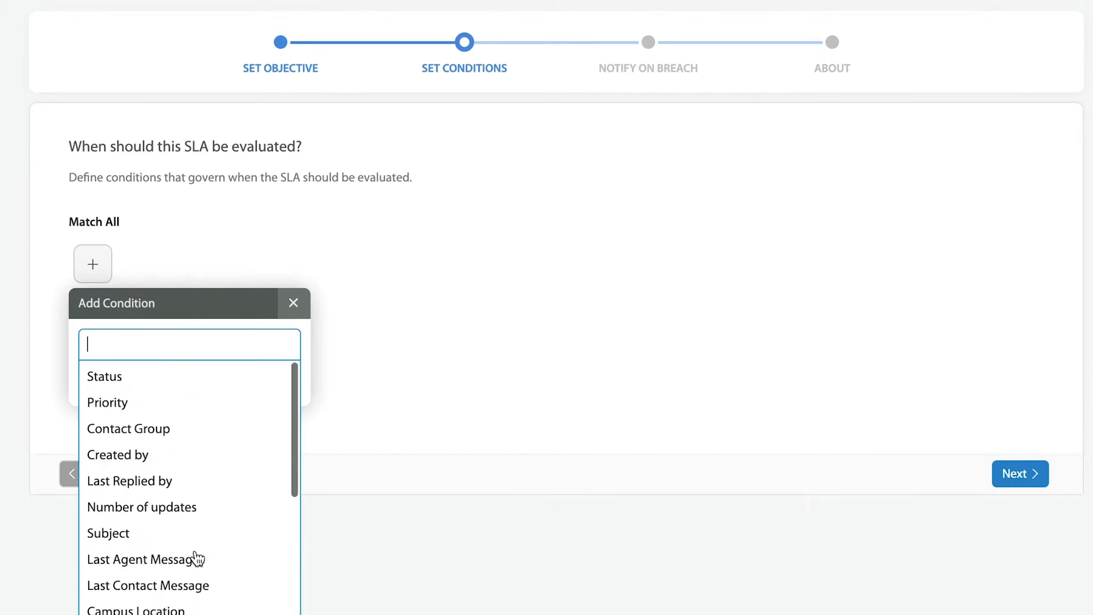
scroll(171, 490, down, 8)
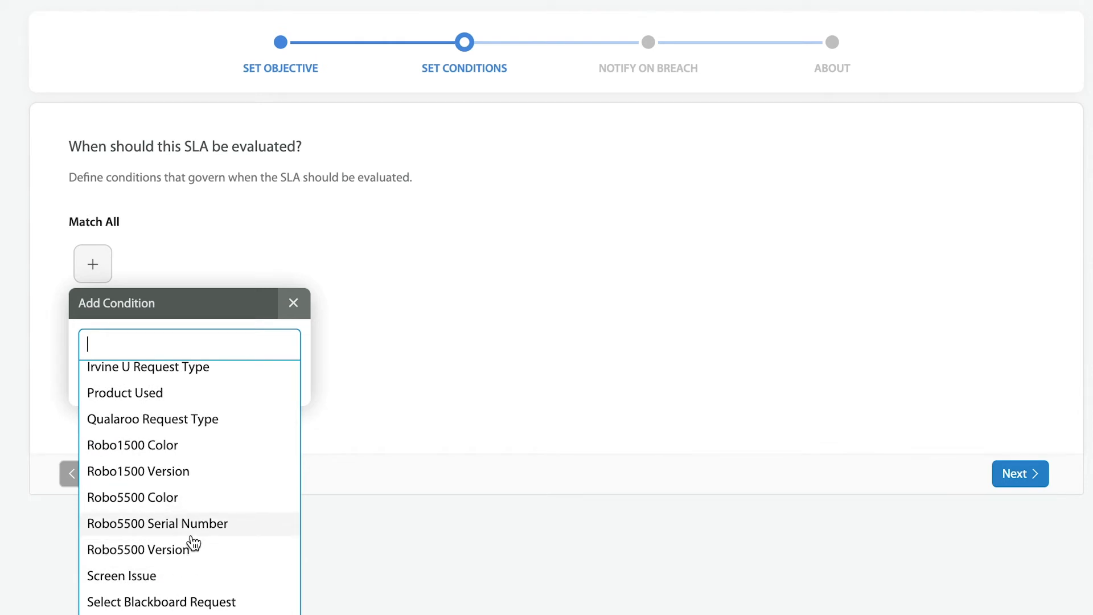
scroll(192, 542, up, 8)
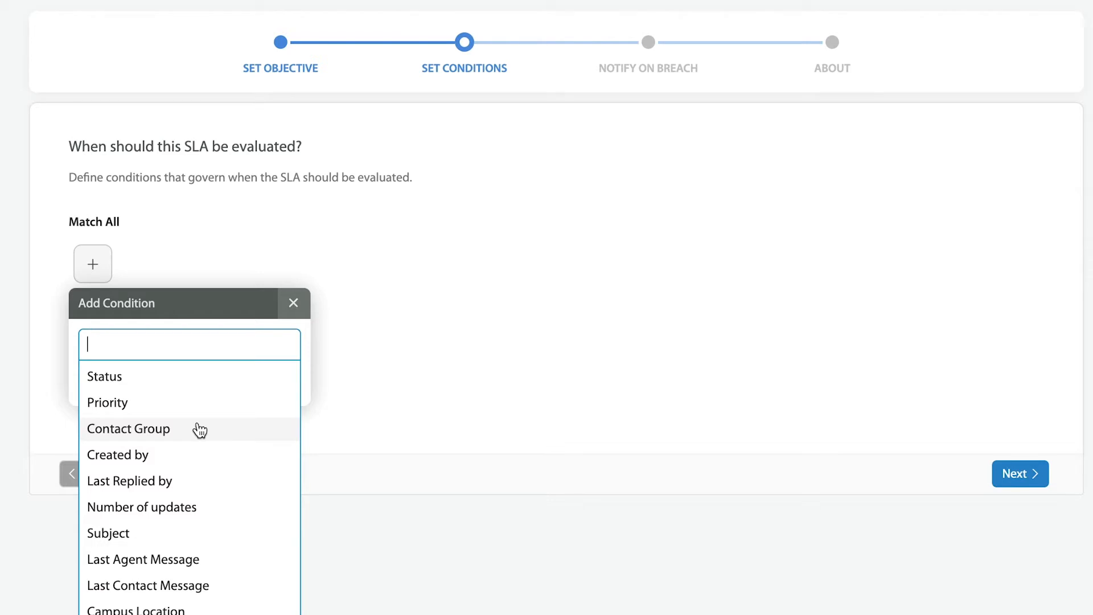
click(583, 405)
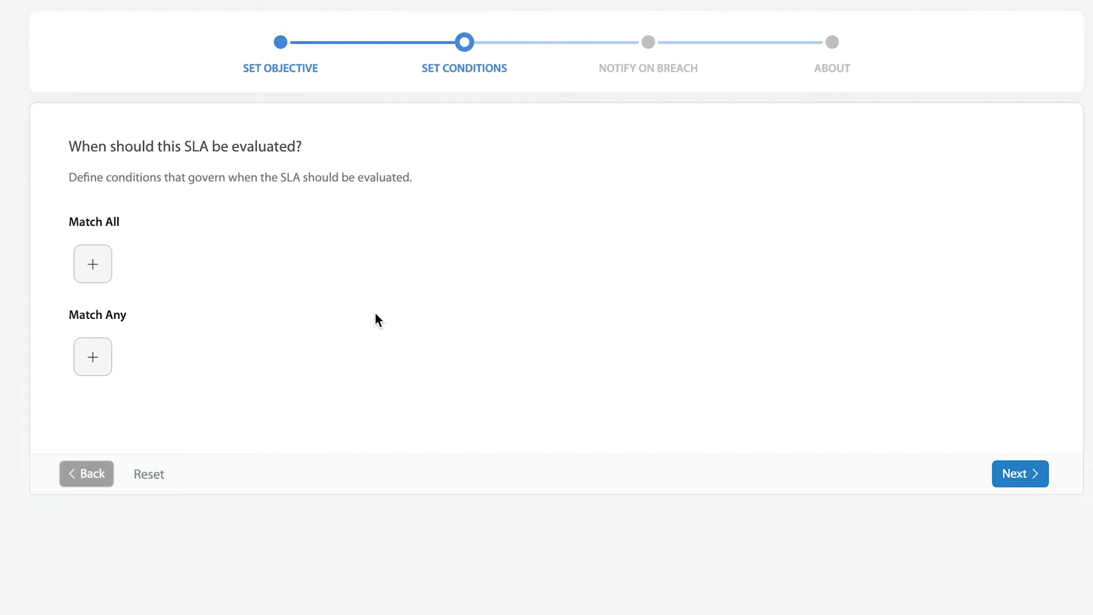
click(1012, 470)
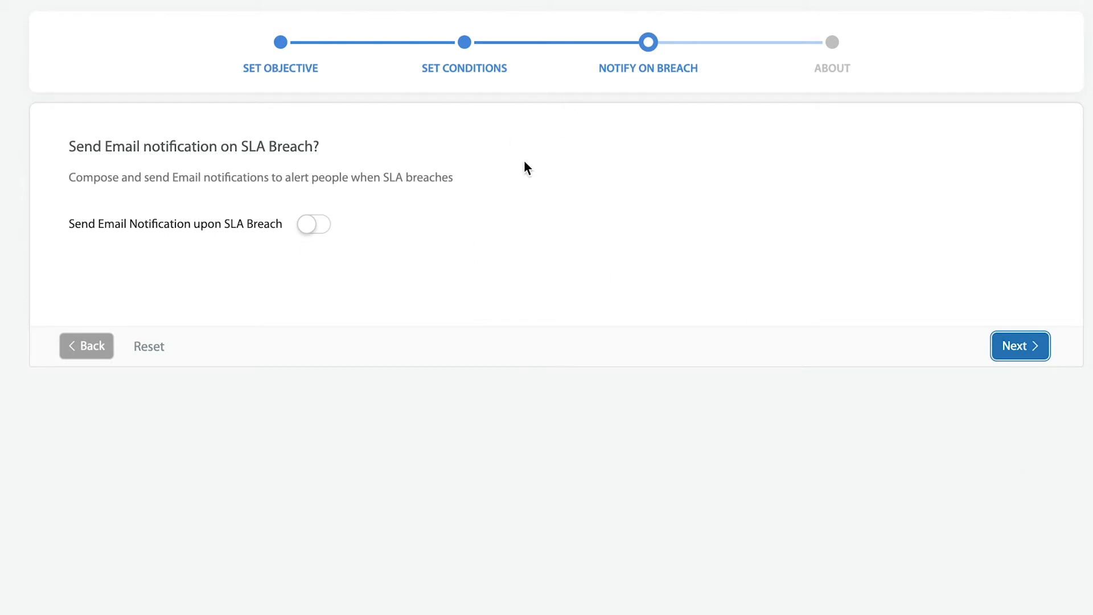
Turn on breach email notification and go through the recipients, subject and body fields
click(317, 227)
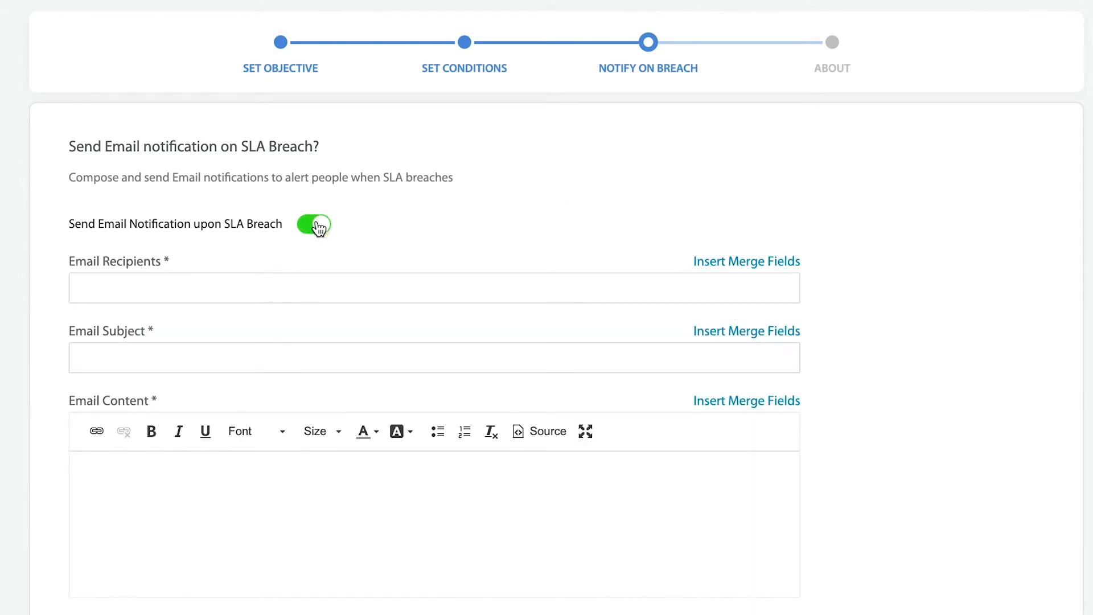
click(357, 289)
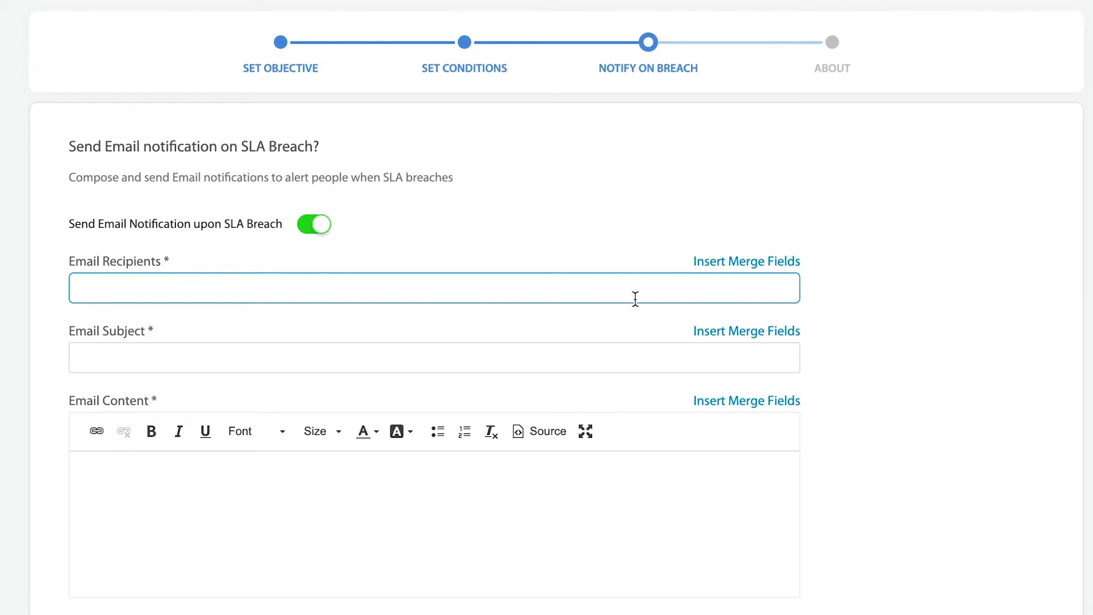
click(482, 349)
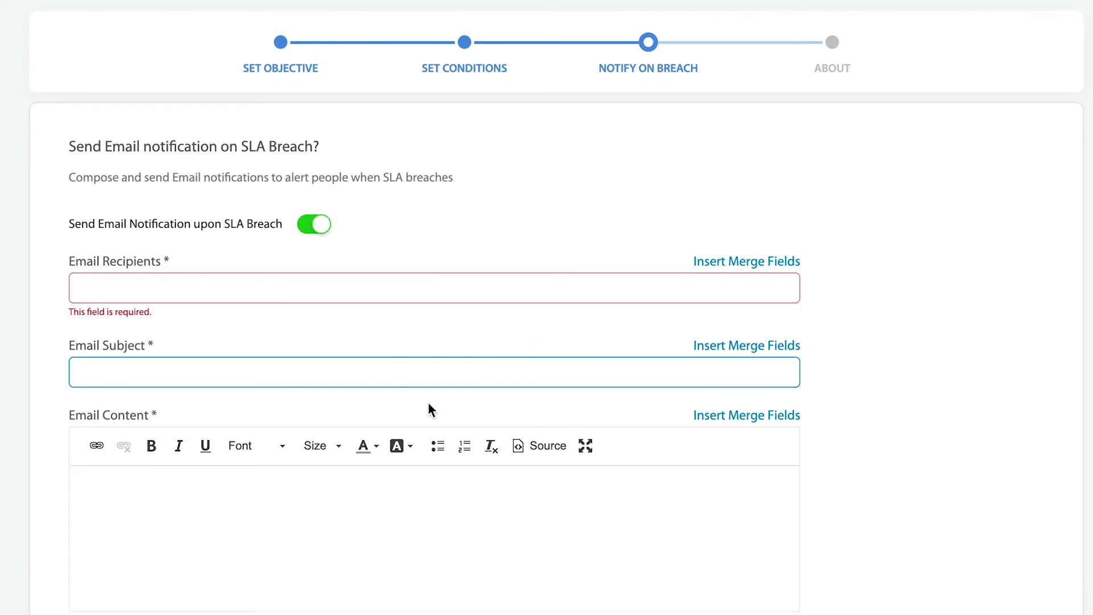
scroll(353, 421, down, 2)
click(353, 418)
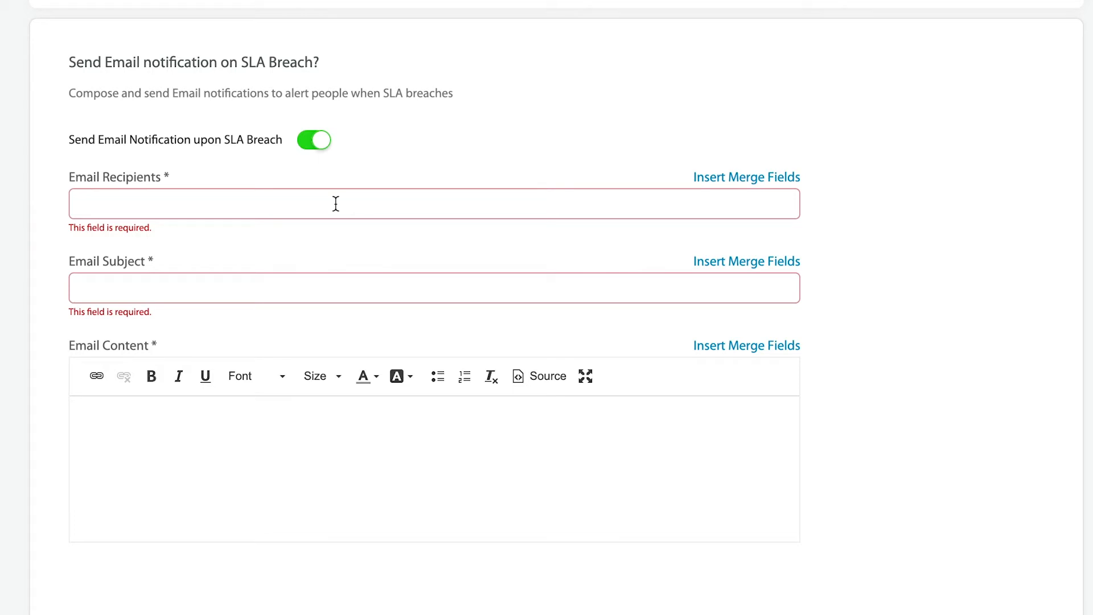
scroll(347, 461, down, 1)
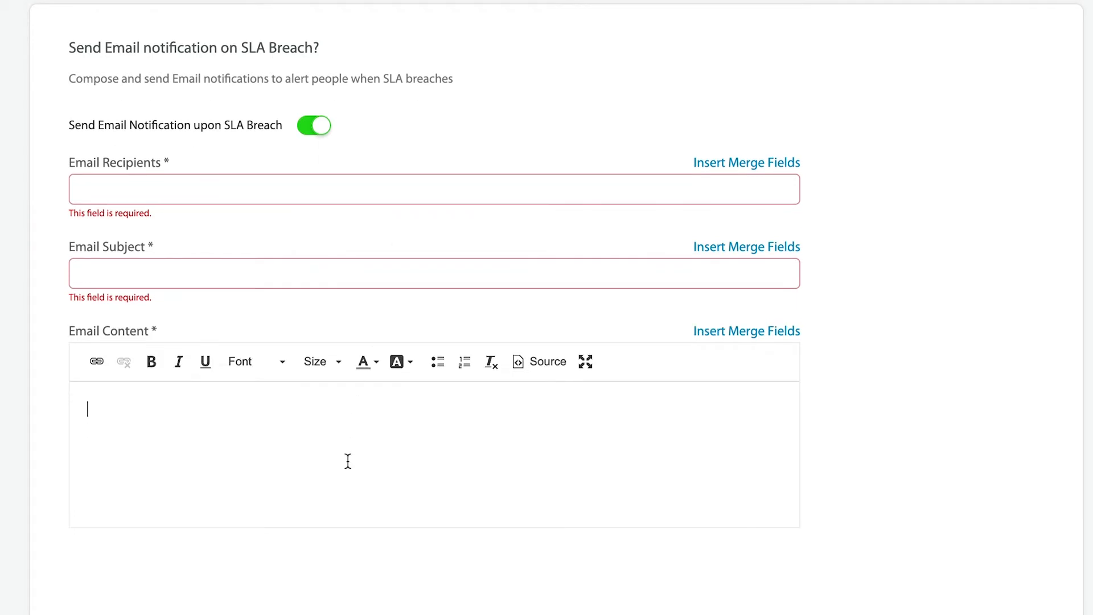
click(472, 550)
Fill the breach email recipients and subject with 'test' and the content with 't4est'
click(488, 191)
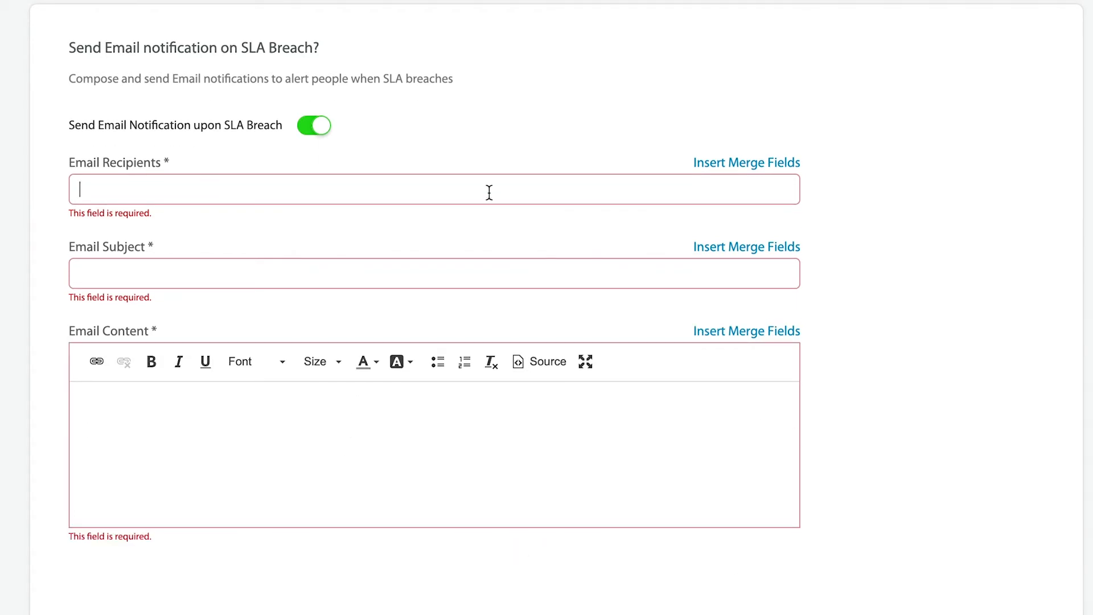
text(test)
click(426, 280)
text(test)
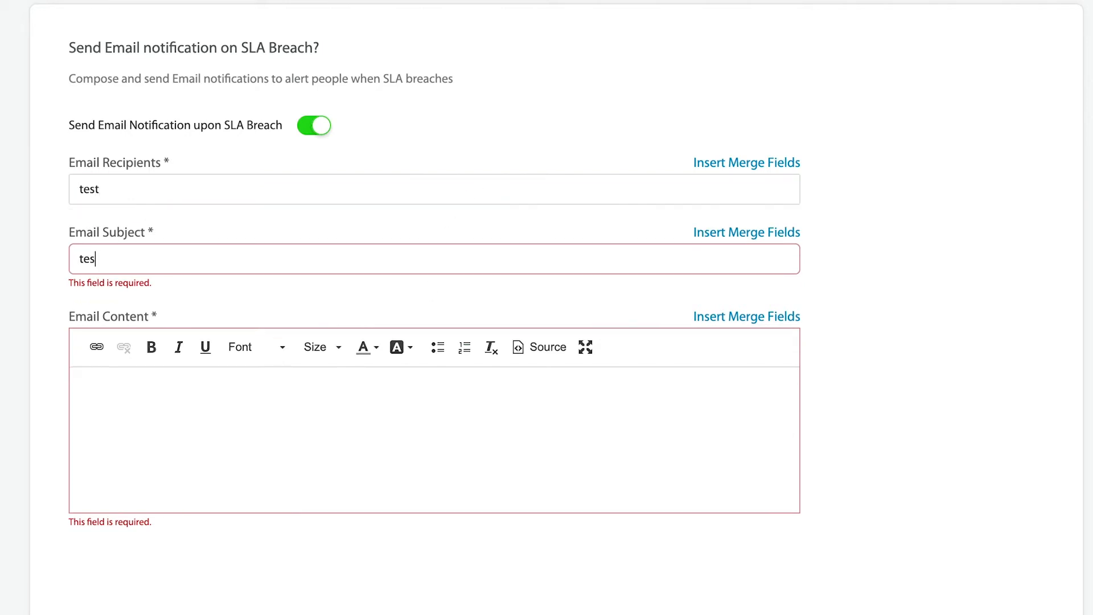
click(400, 447)
text(t4est)
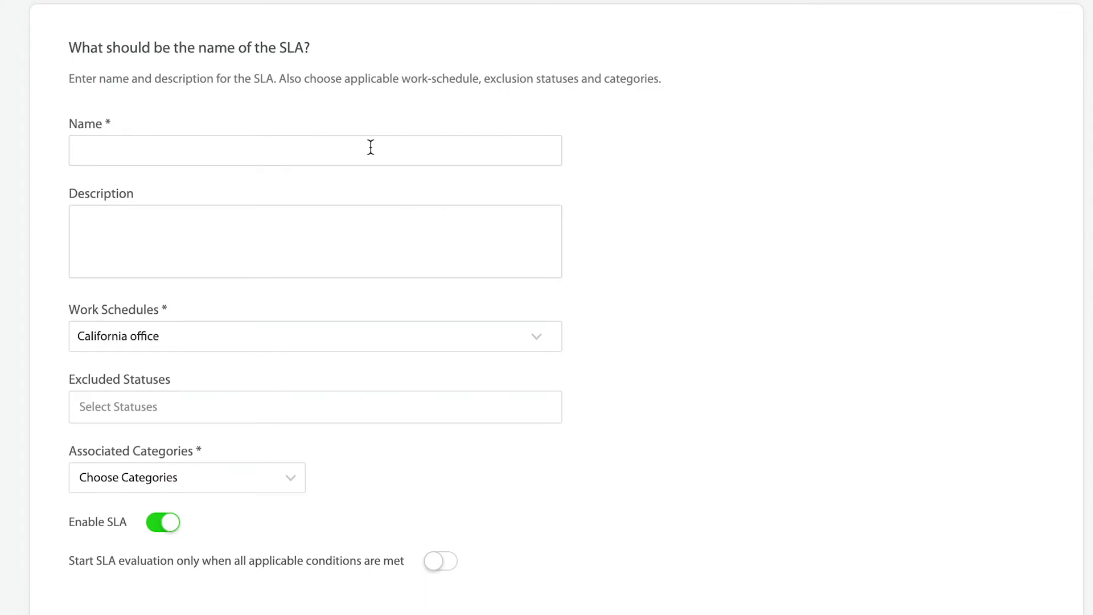
Review the About step: keep the California office schedule, exclude no statuses, associate no categories
click(371, 146)
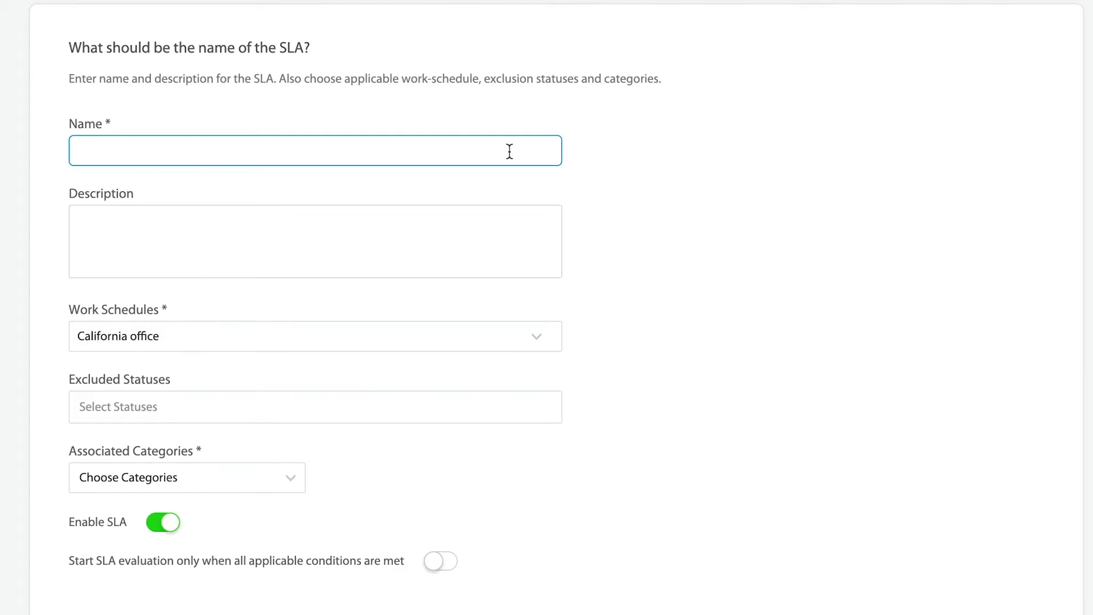
click(370, 229)
click(397, 362)
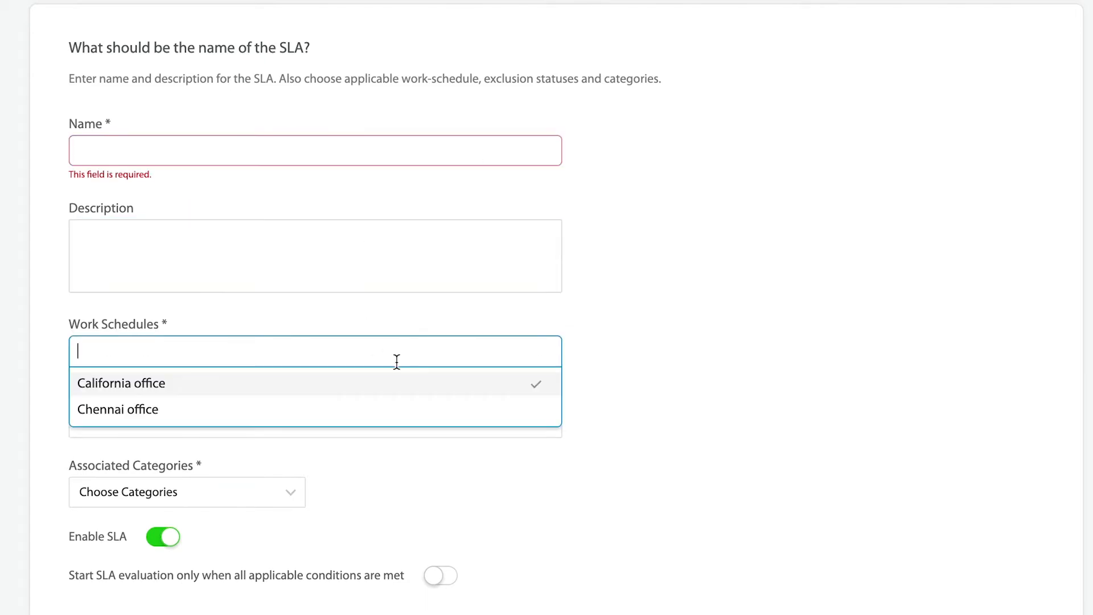
click(672, 411)
click(473, 421)
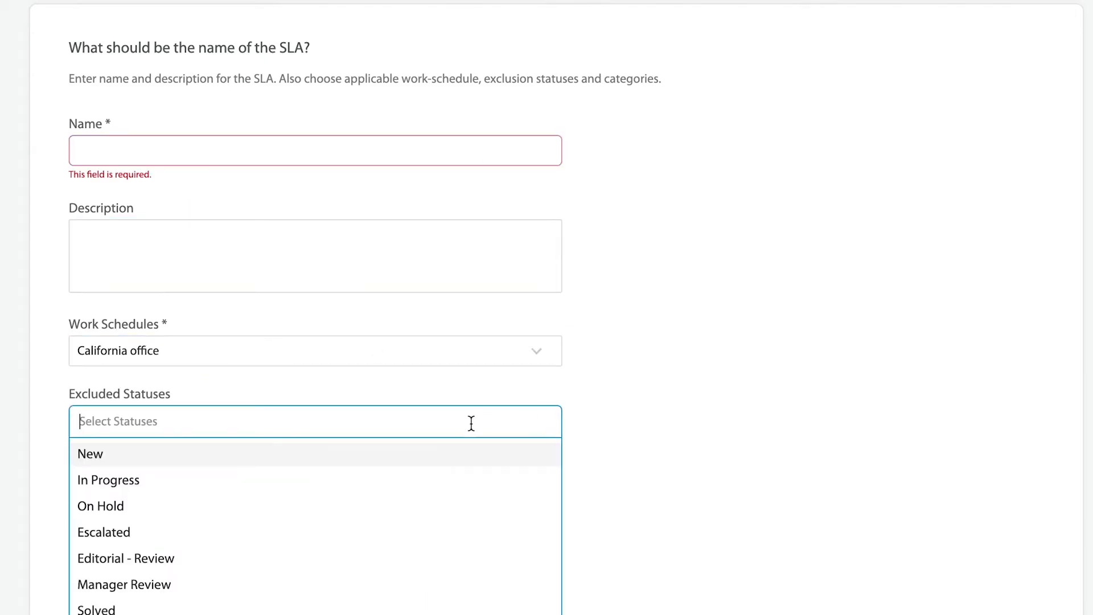
click(725, 489)
scroll(725, 492, down, 1)
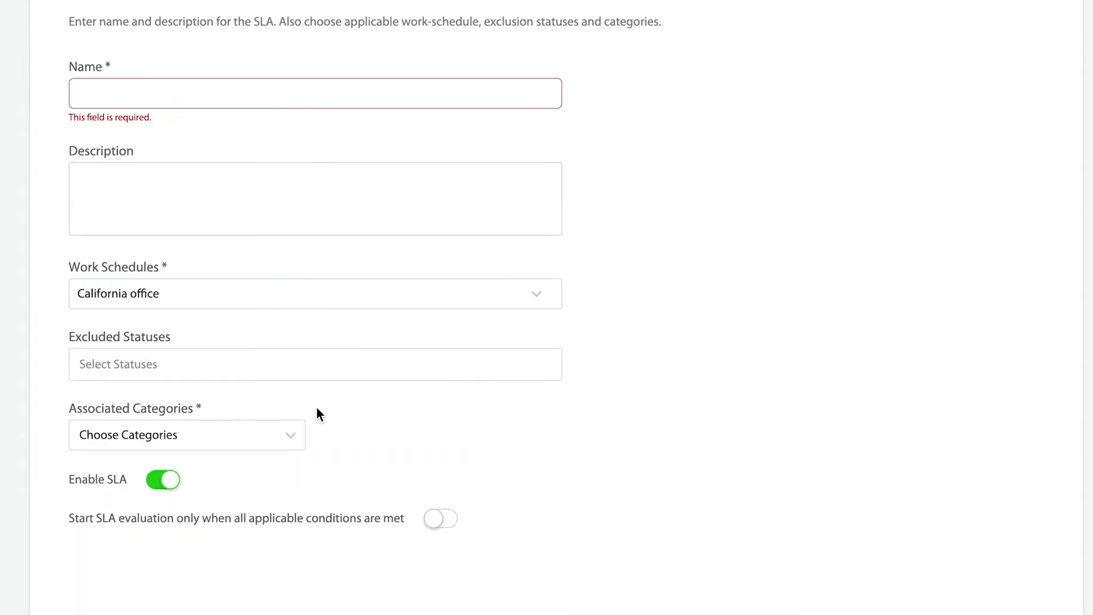
click(244, 439)
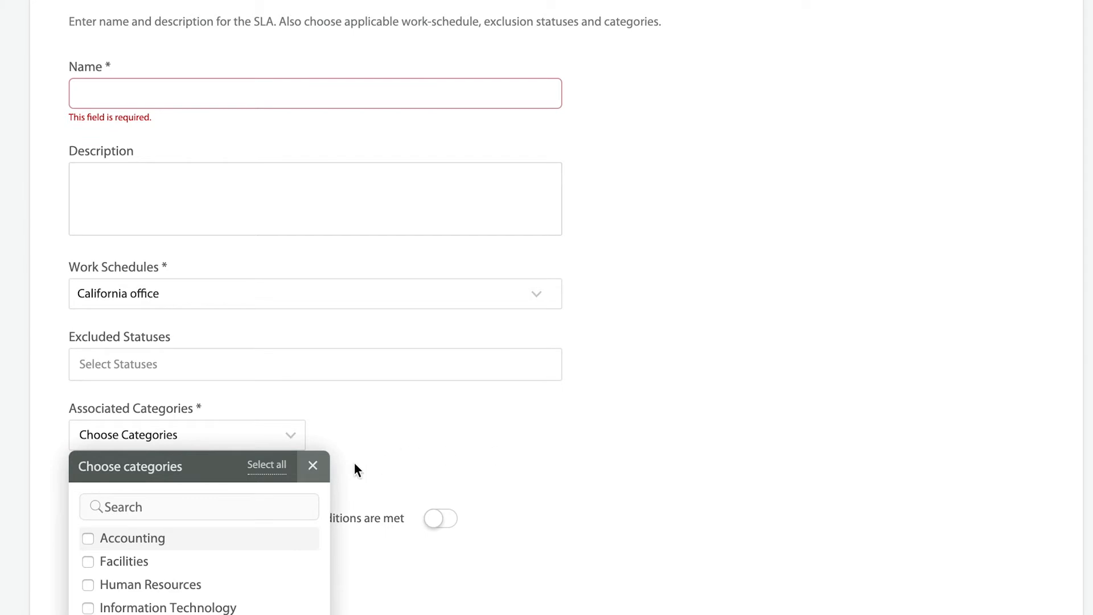
click(312, 465)
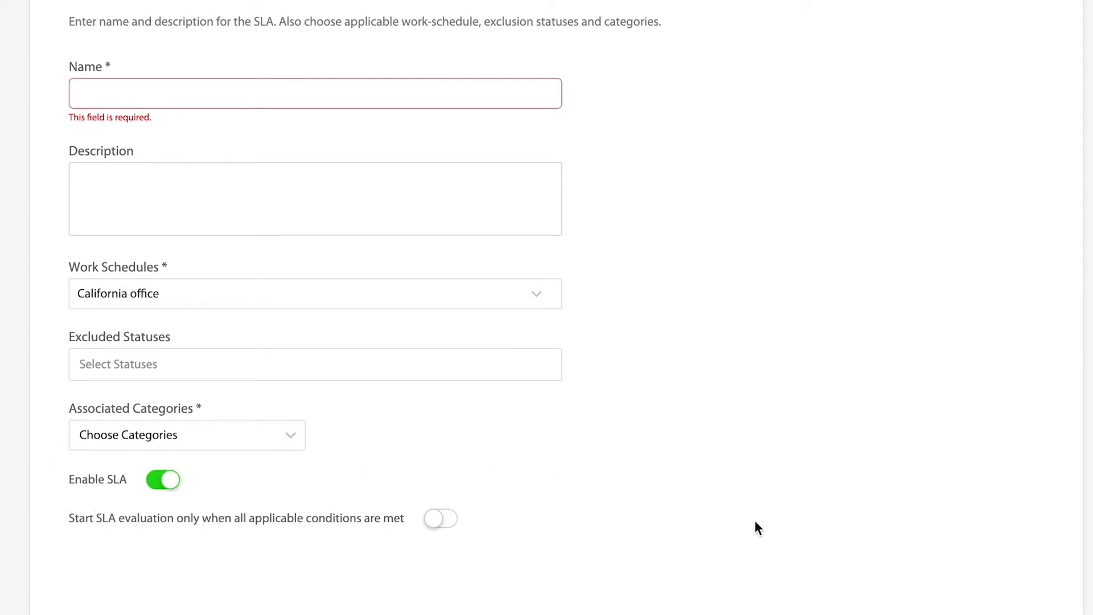
scroll(934, 432, up, 3)
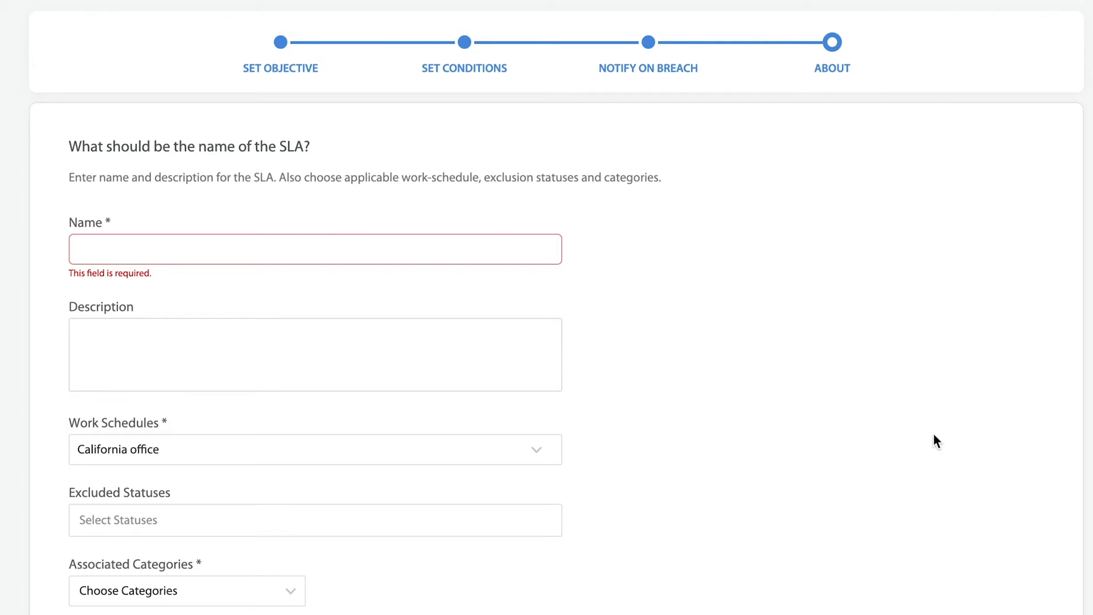
Switch to the Dashboard, scroll through its breach overview, and bring up the navigation menu
mouse_move(110, 63)
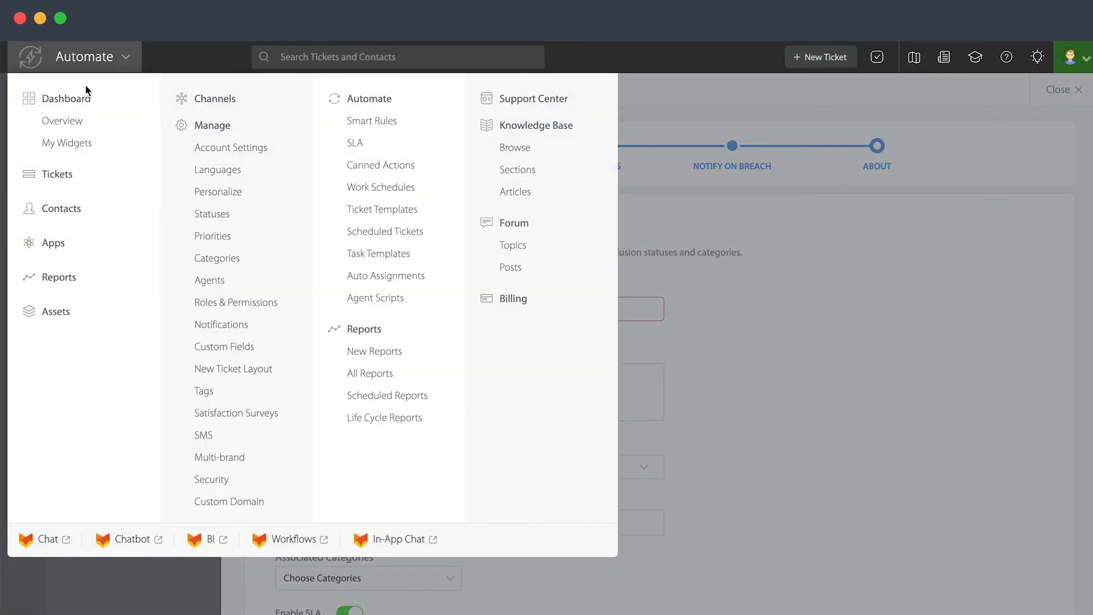
click(77, 102)
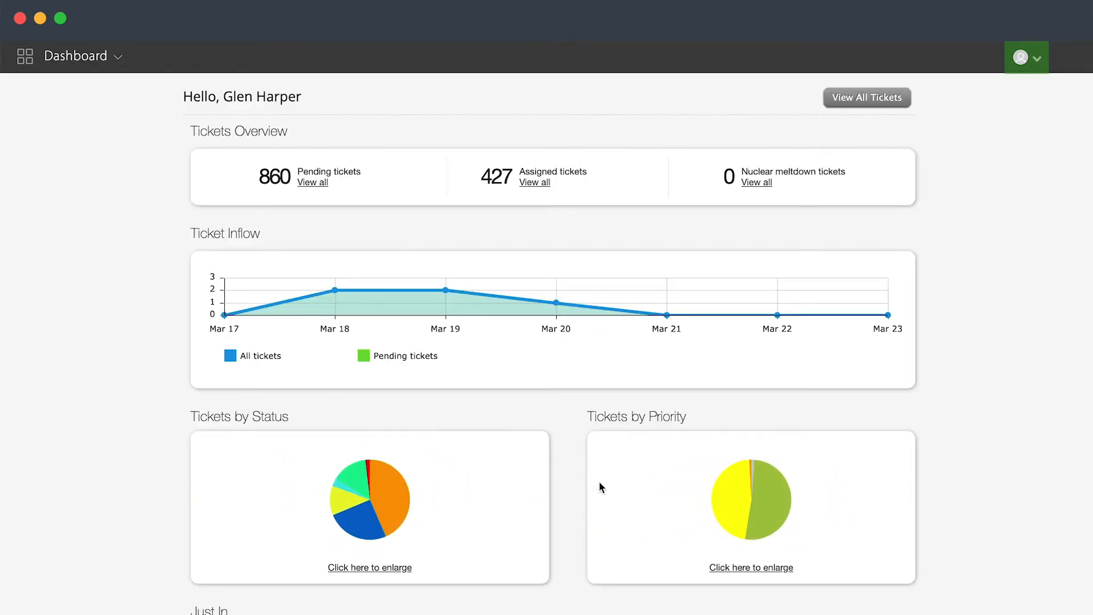
scroll(599, 487, down, 10)
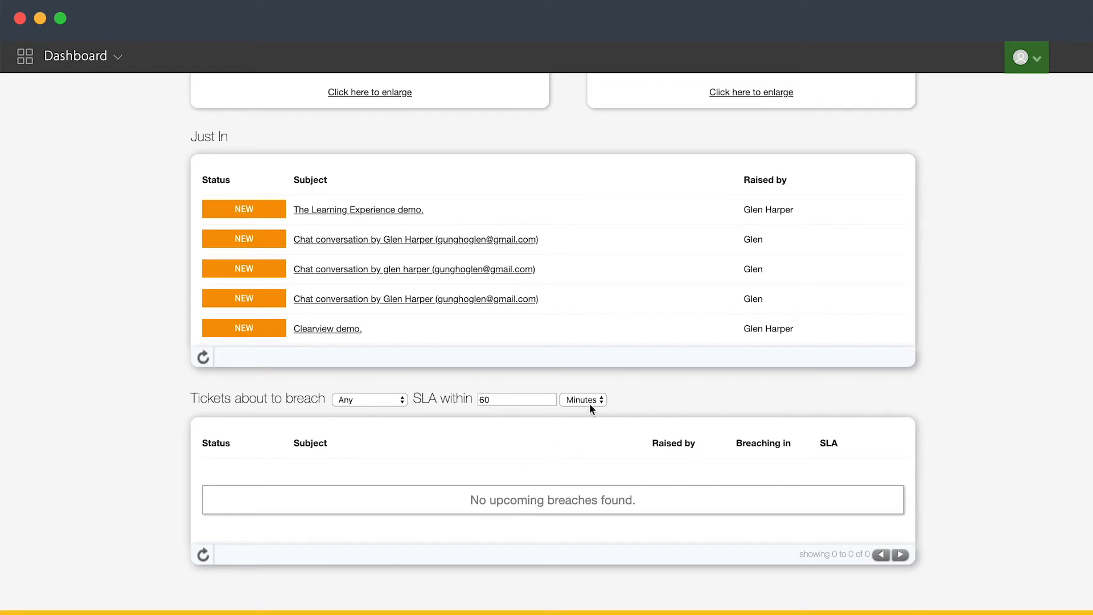
scroll(589, 403, up, 10)
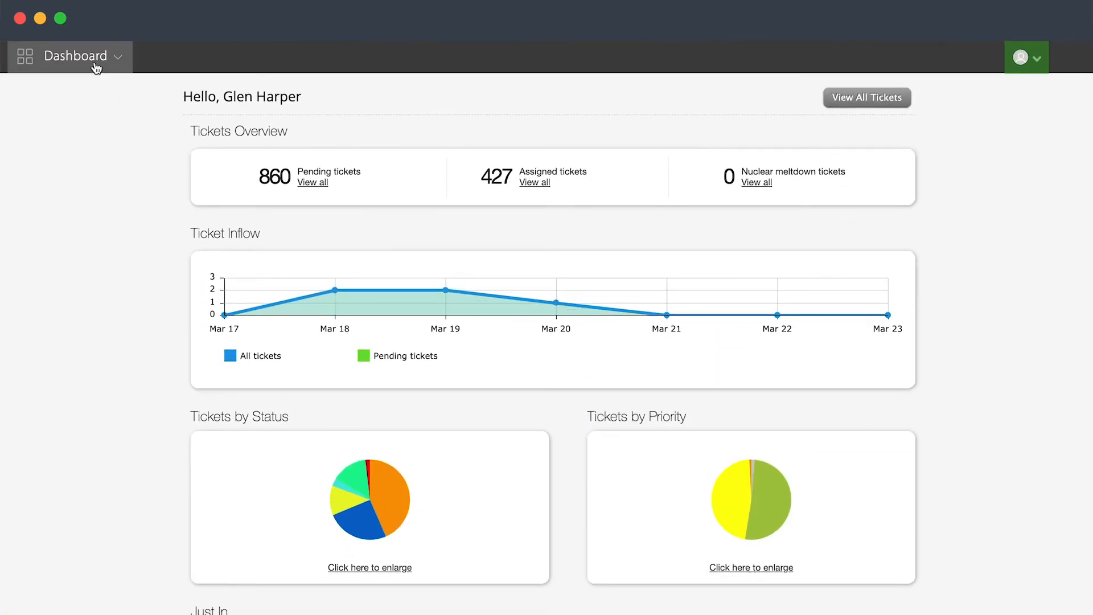
click(93, 59)
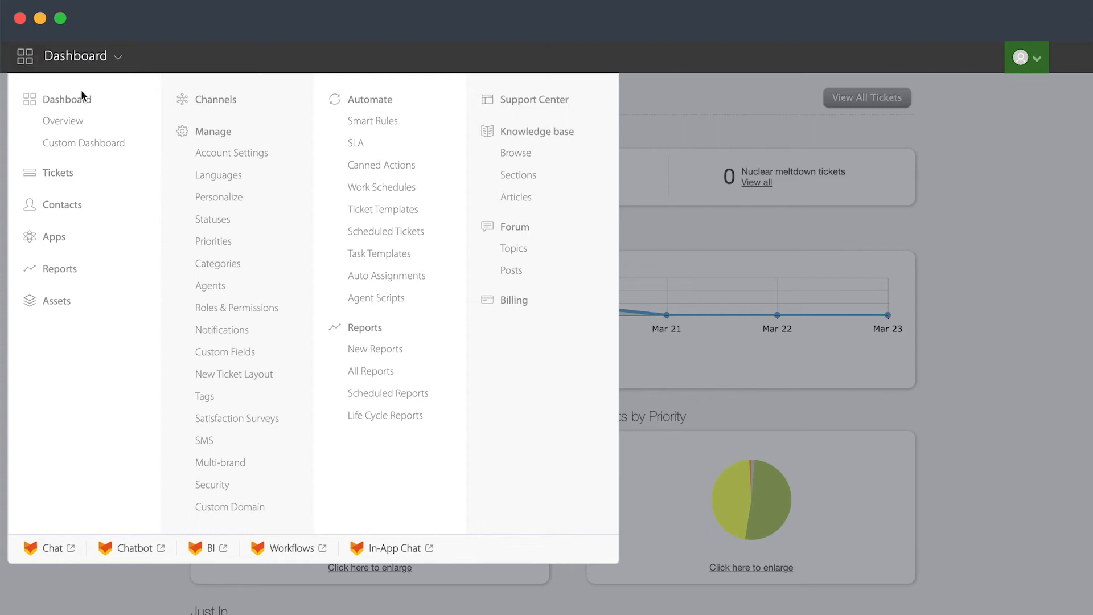
Open Contacts > Contact Groups and begin adding a new contact group
click(60, 210)
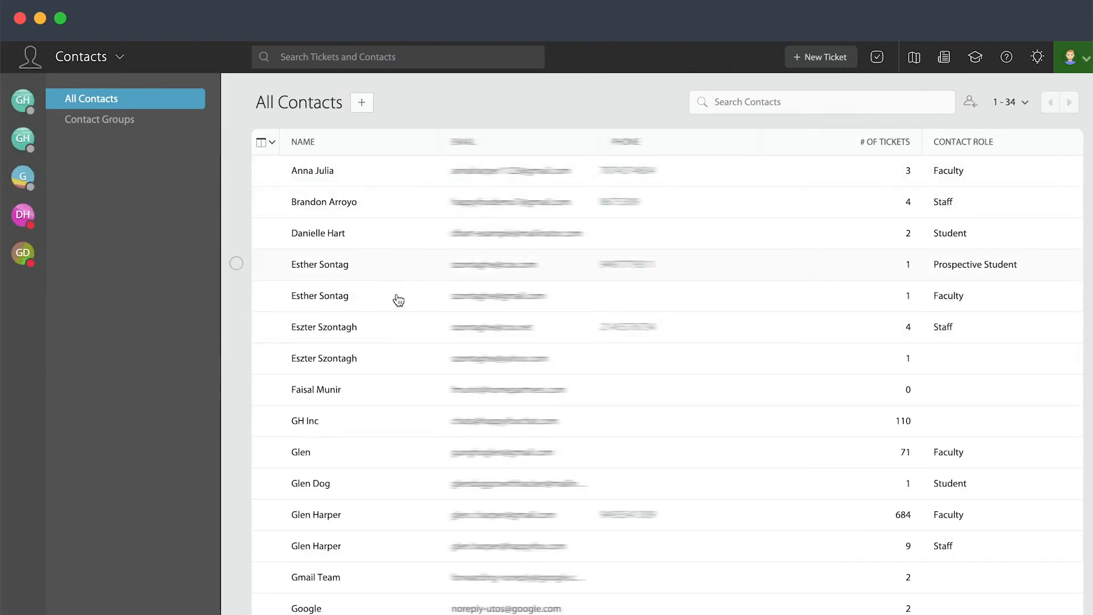
click(113, 124)
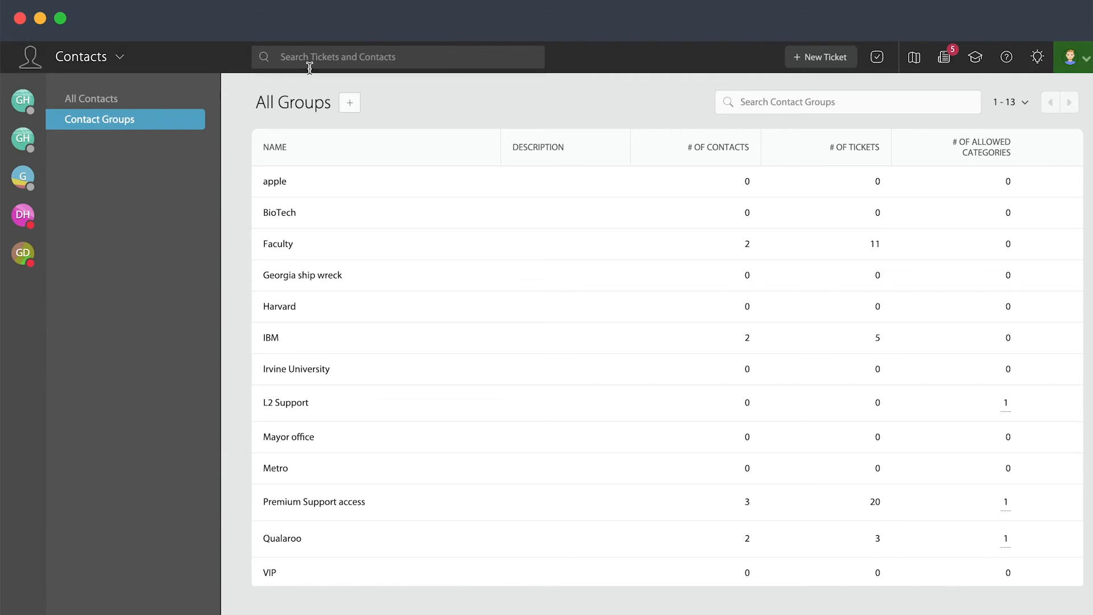
click(350, 109)
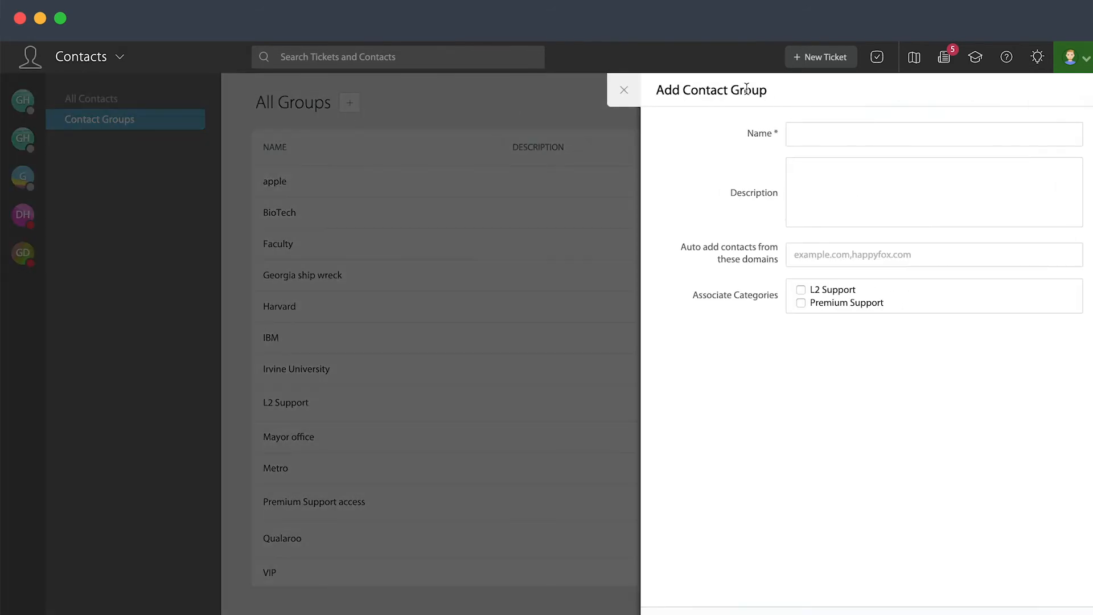
Look over the new group's name, description and auto-add domain fields, then close the form unsaved
click(831, 128)
click(831, 195)
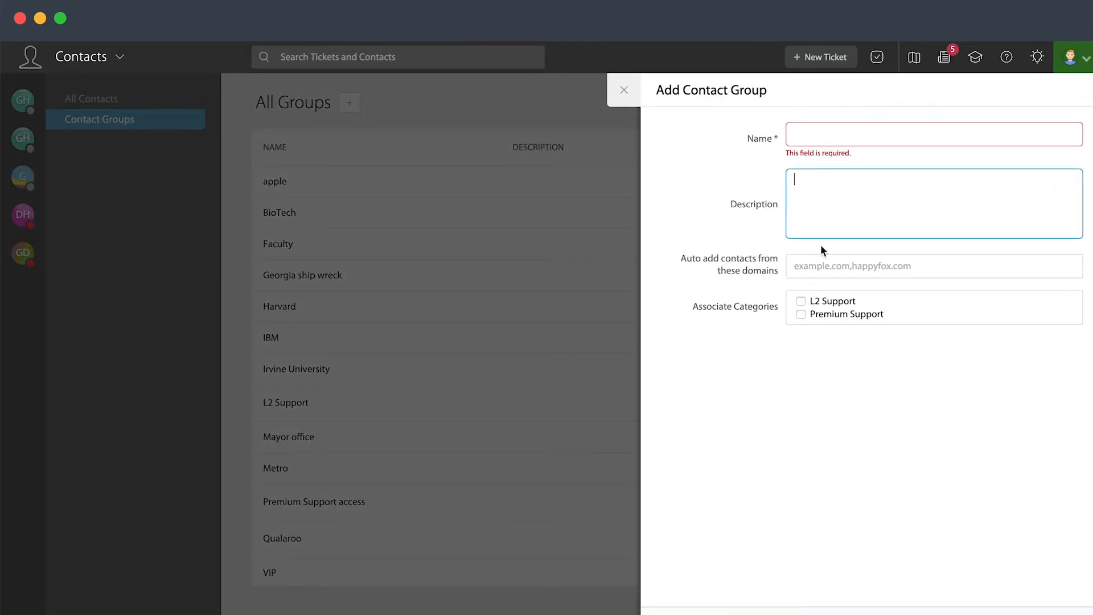
click(819, 266)
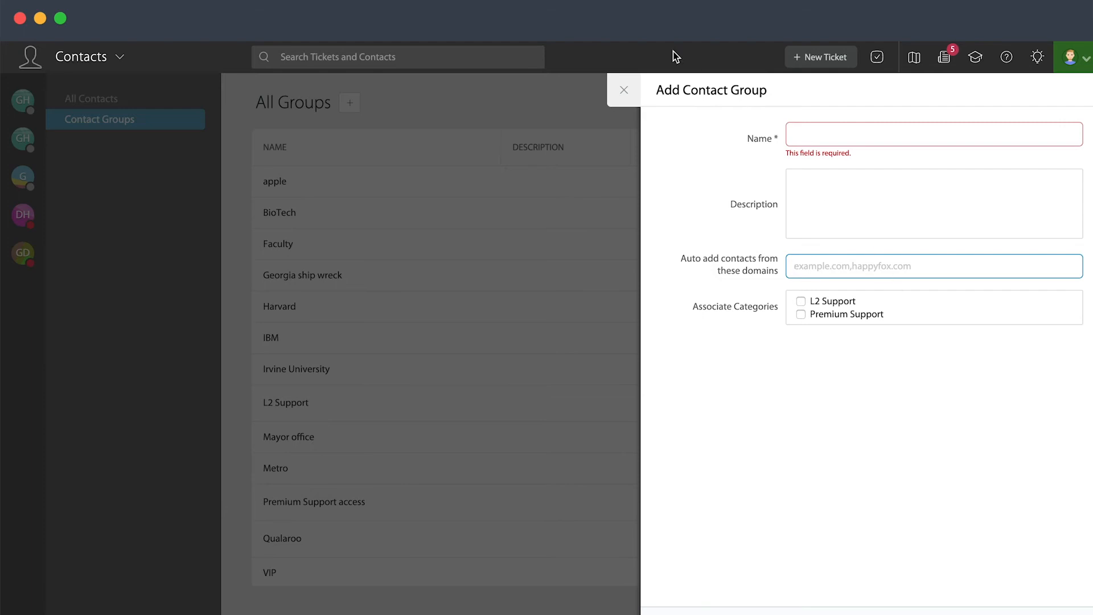
click(624, 90)
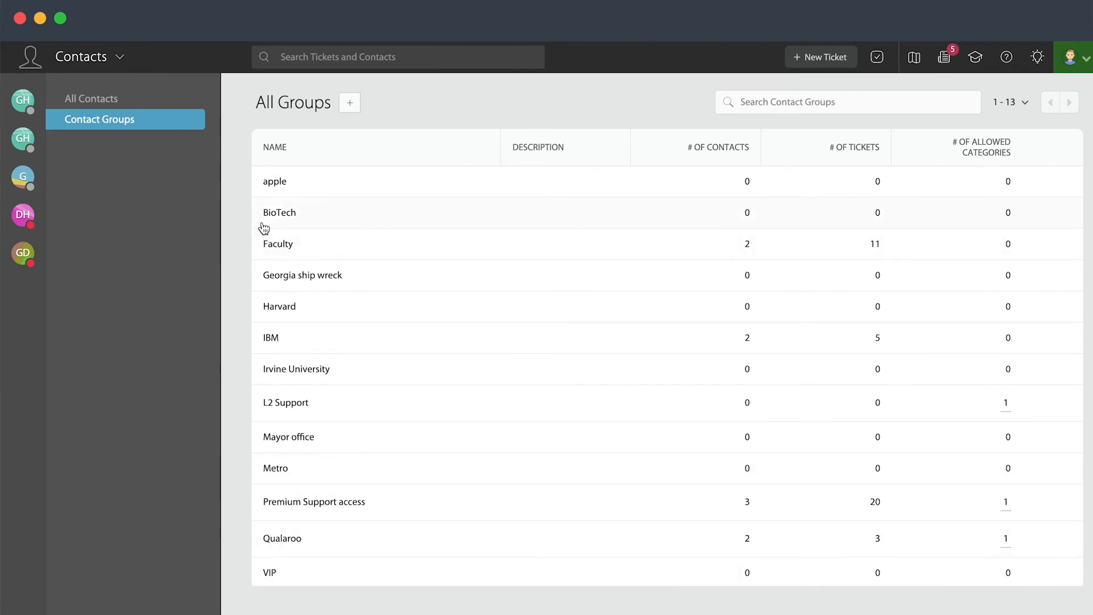
Check a contact's IBM group membership, then switch to the Automate module's SLA list
click(102, 101)
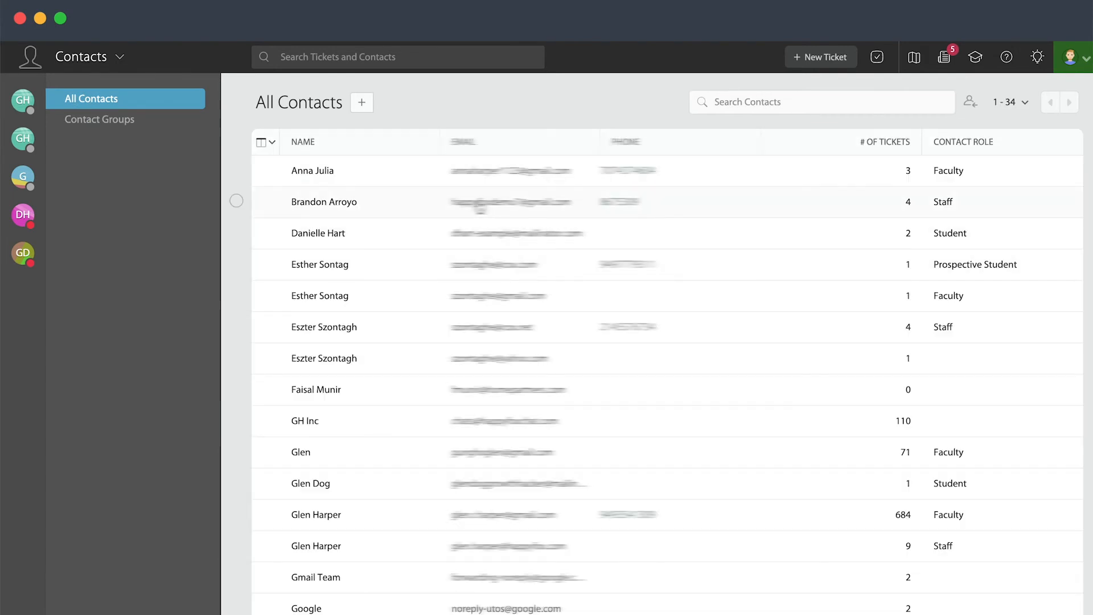
click(478, 202)
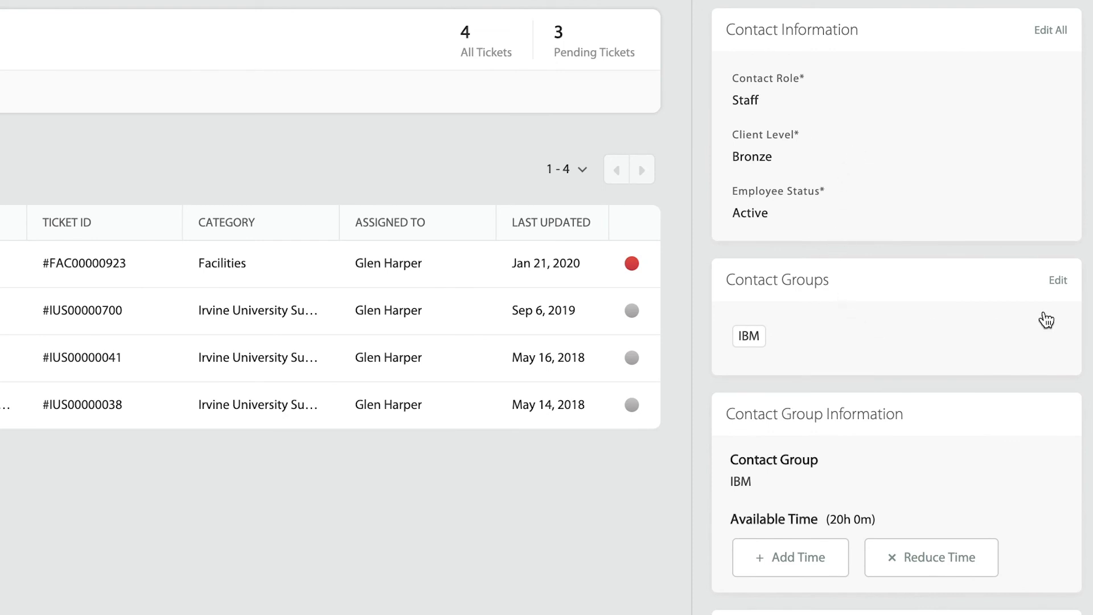
click(1057, 280)
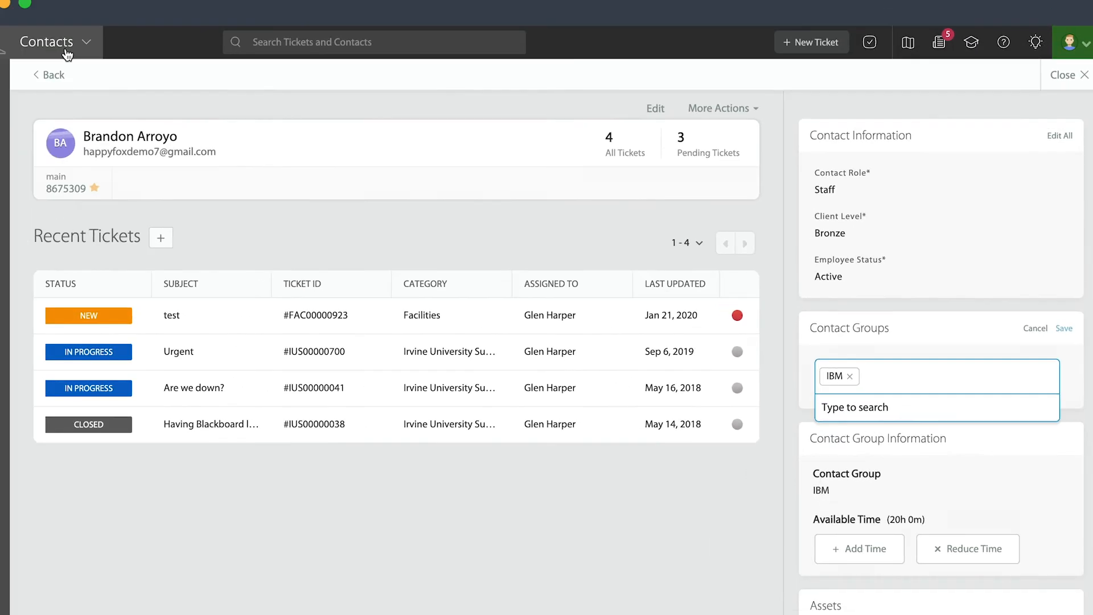
click(66, 51)
click(331, 134)
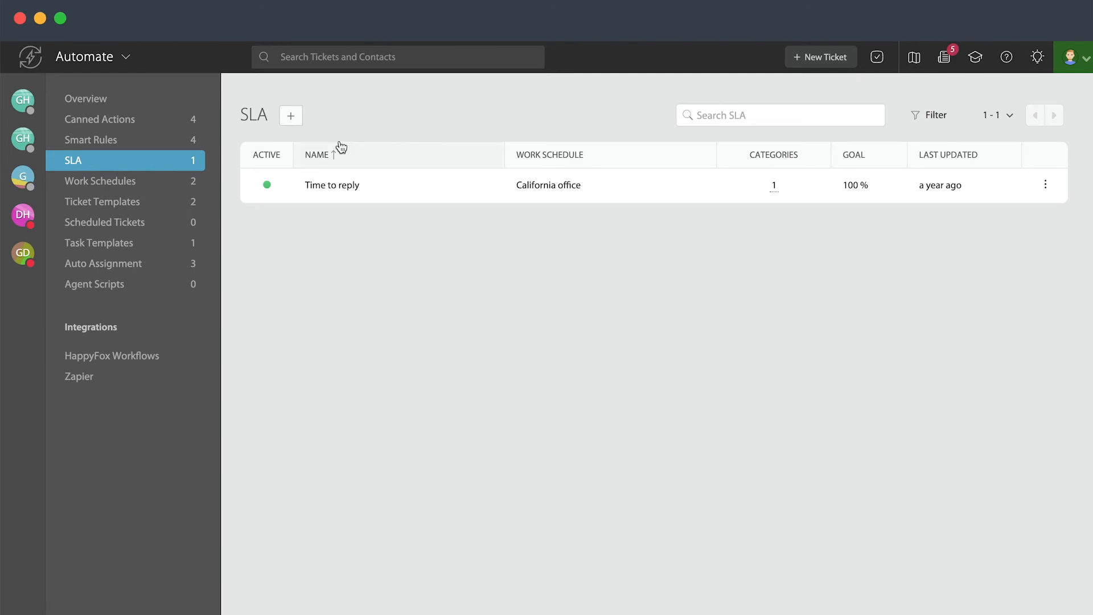
Create a new SLA targeting first response to a ticket in under 2 hours
click(290, 116)
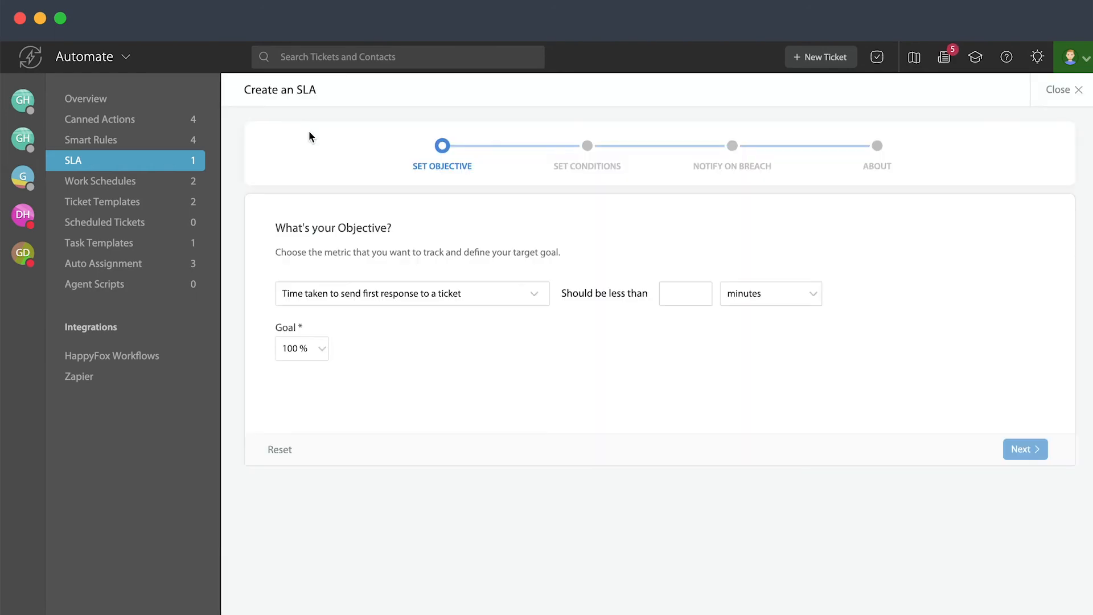
click(544, 304)
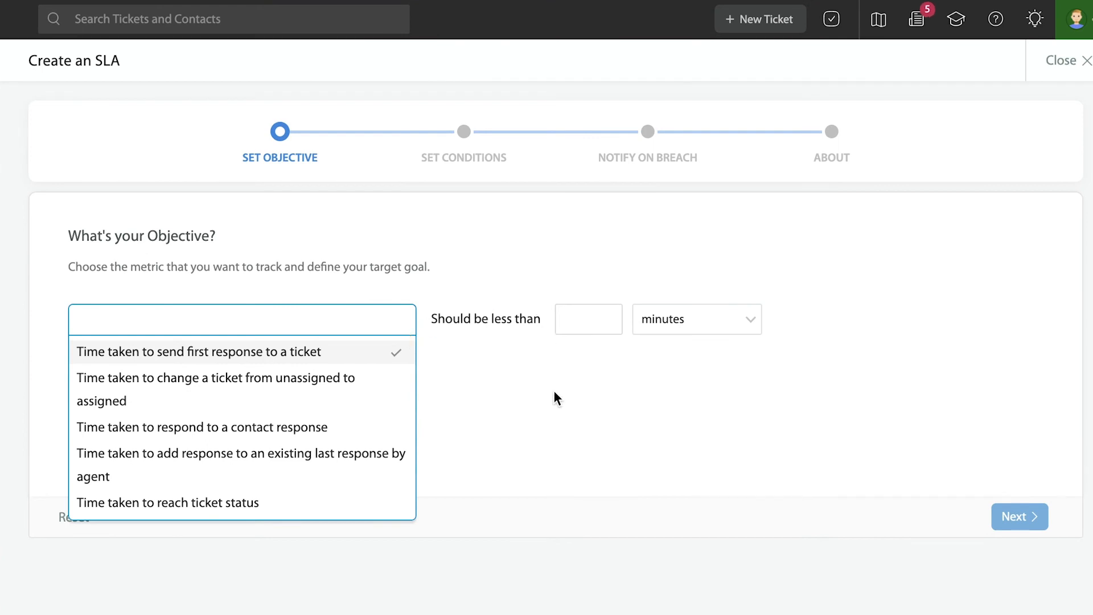
click(312, 351)
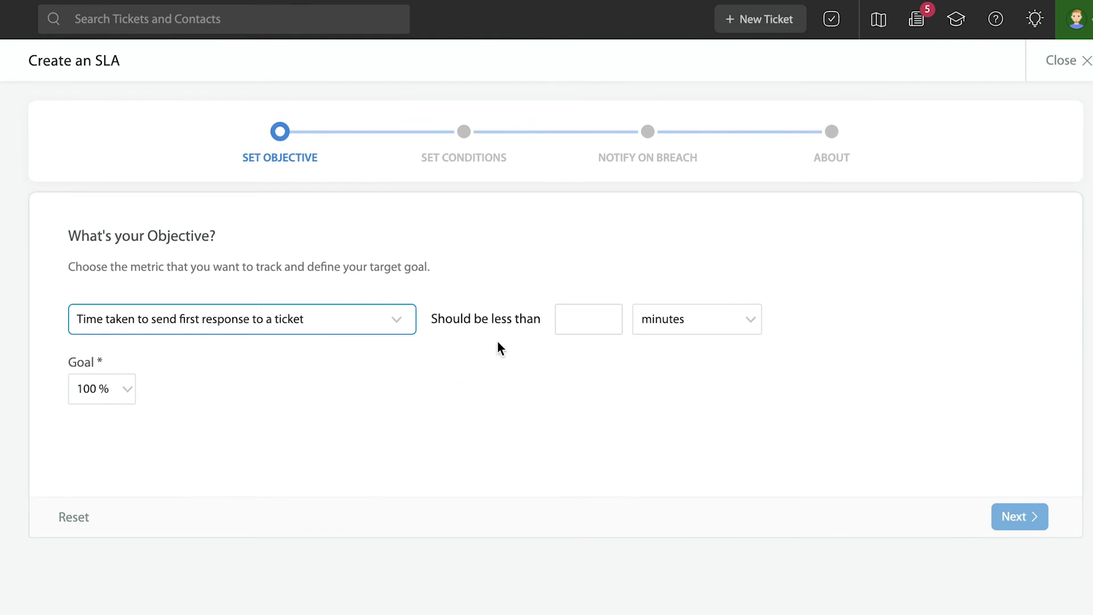
click(568, 317)
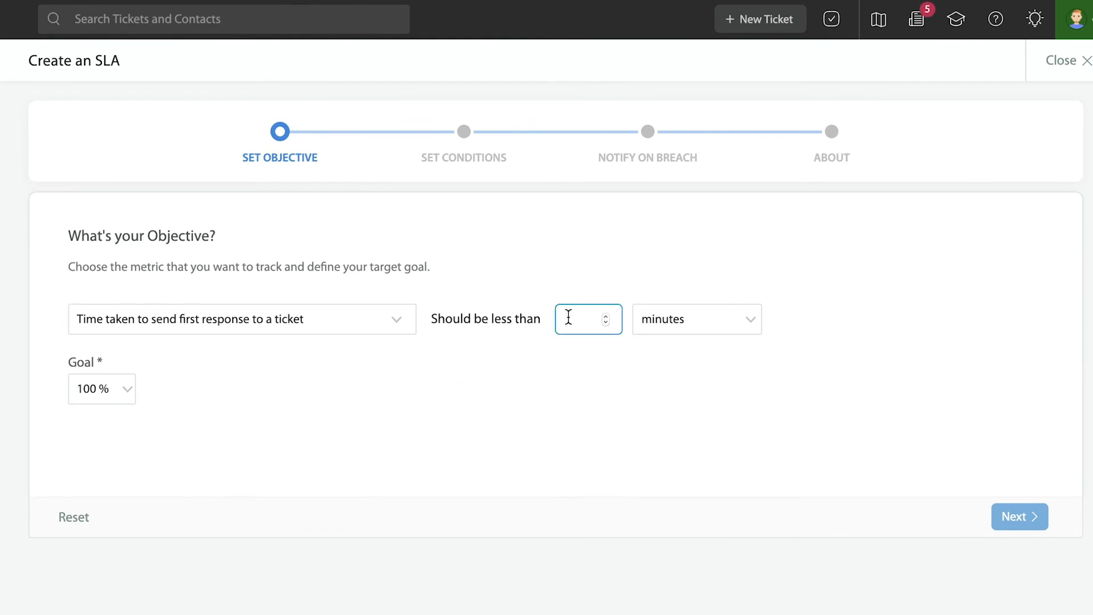
text(2)
click(684, 322)
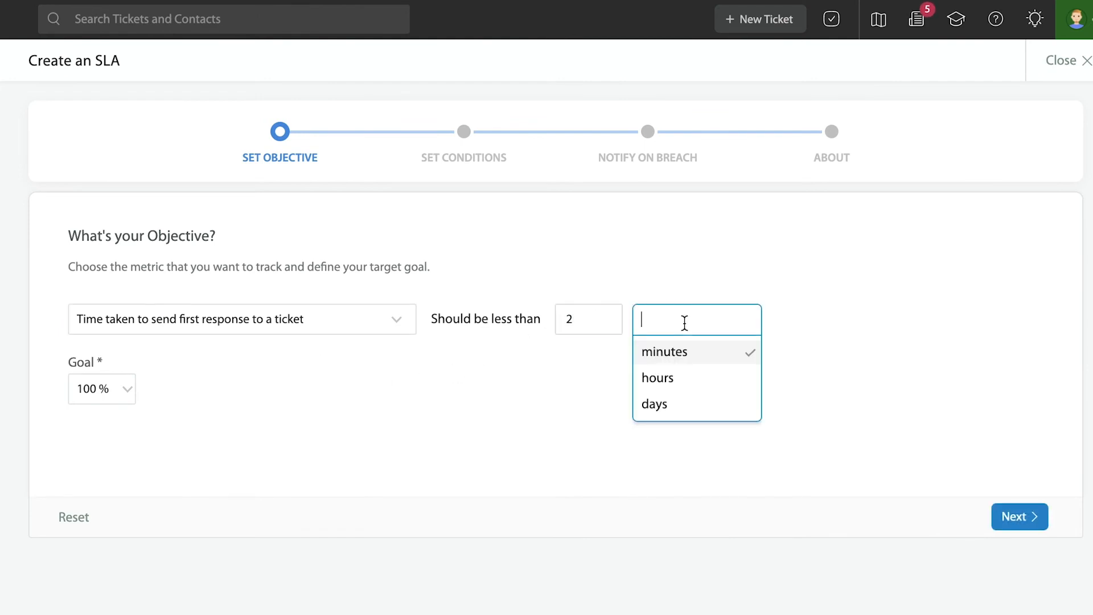
click(666, 378)
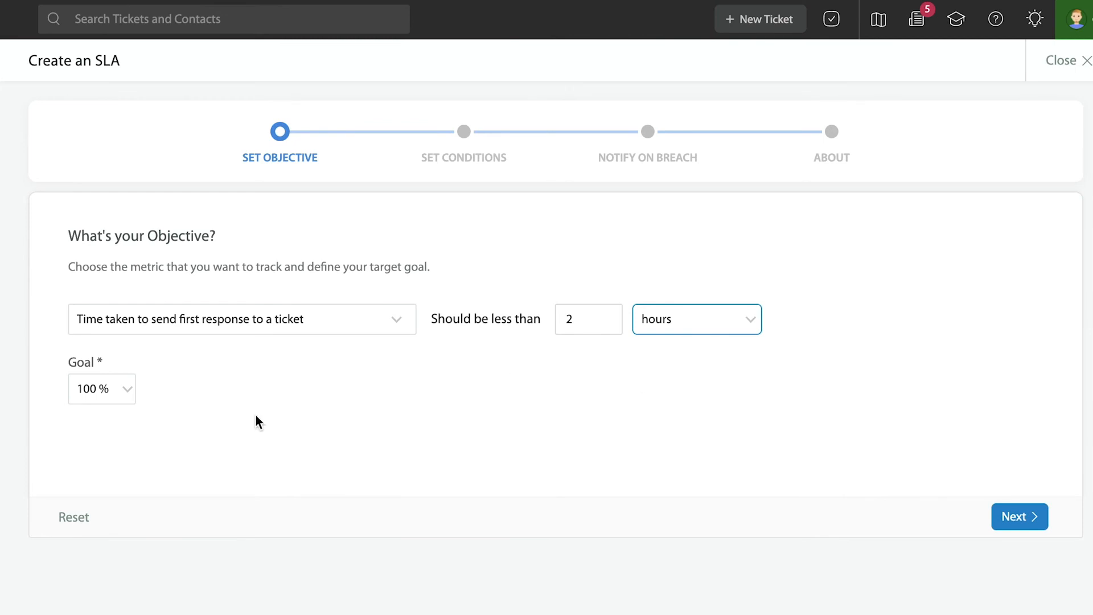
click(1025, 529)
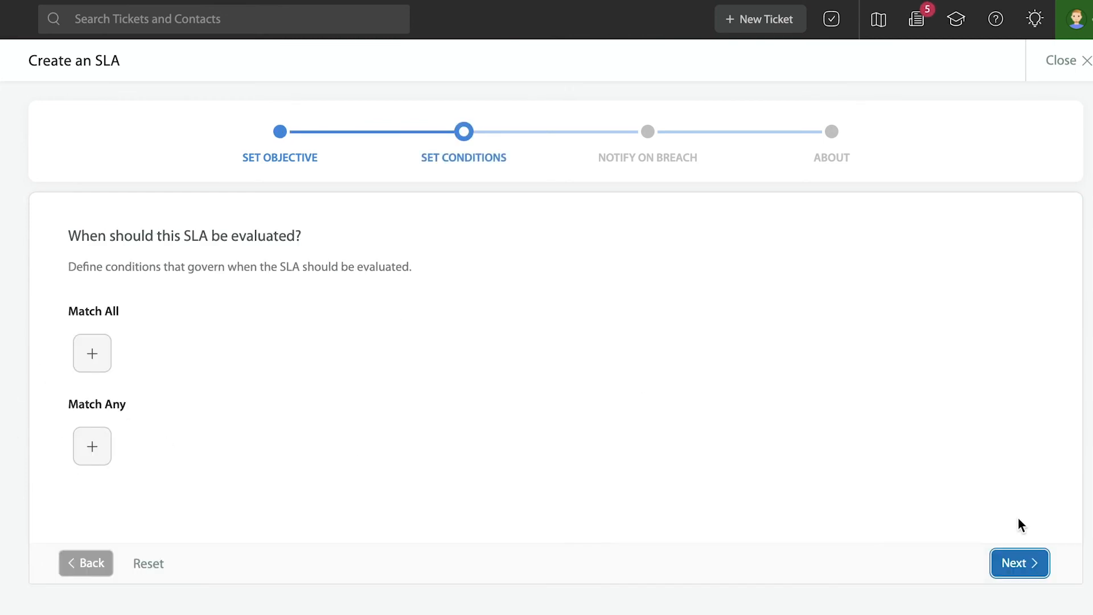
Add a Match All condition: Contact Group is IBM
click(97, 366)
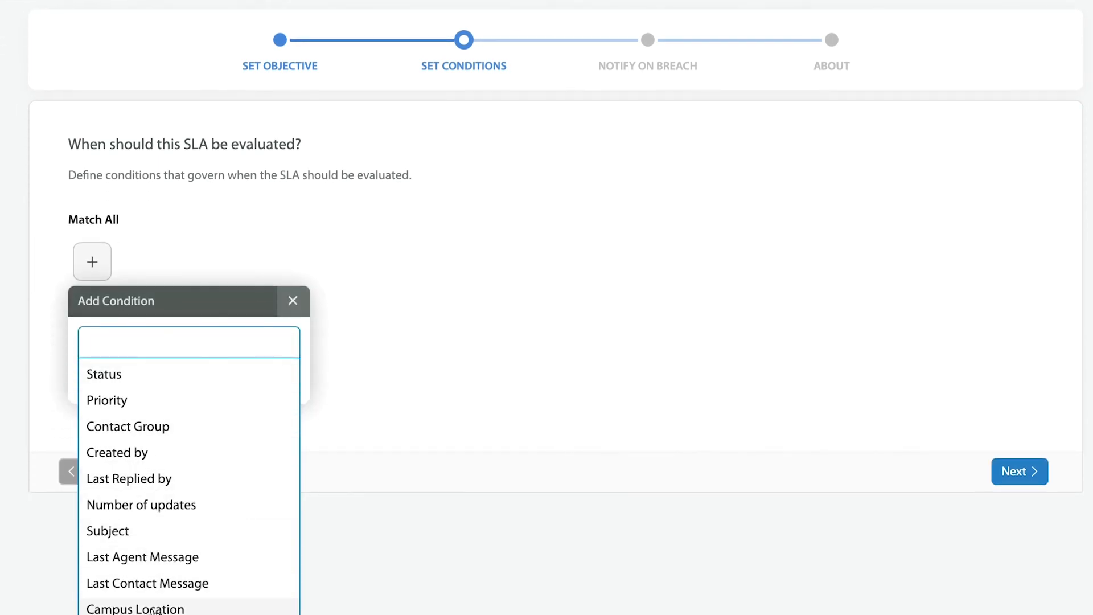
click(170, 431)
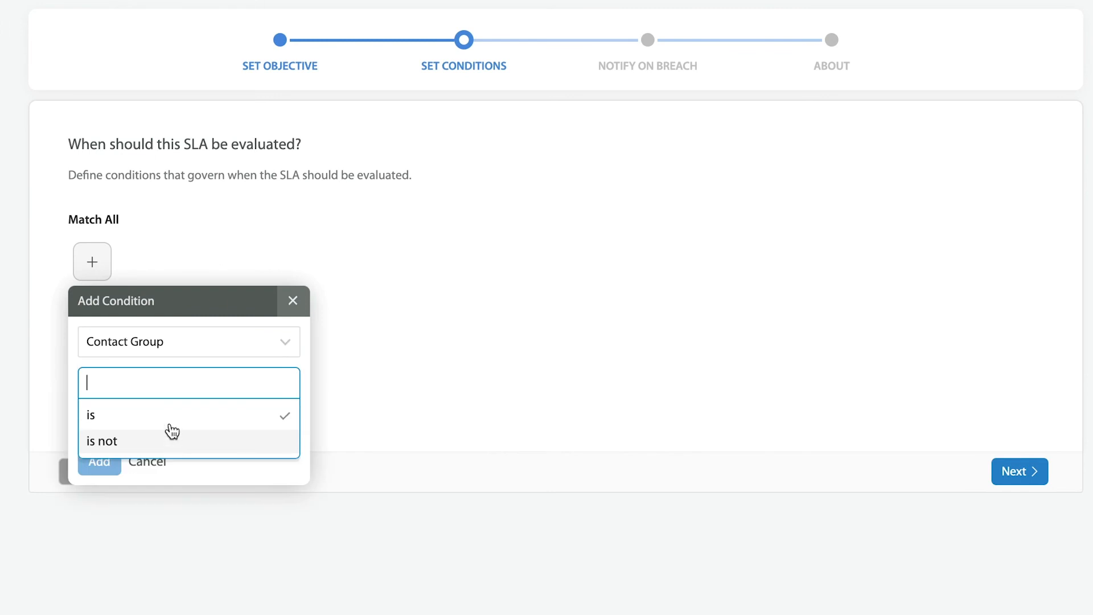
click(165, 418)
click(164, 420)
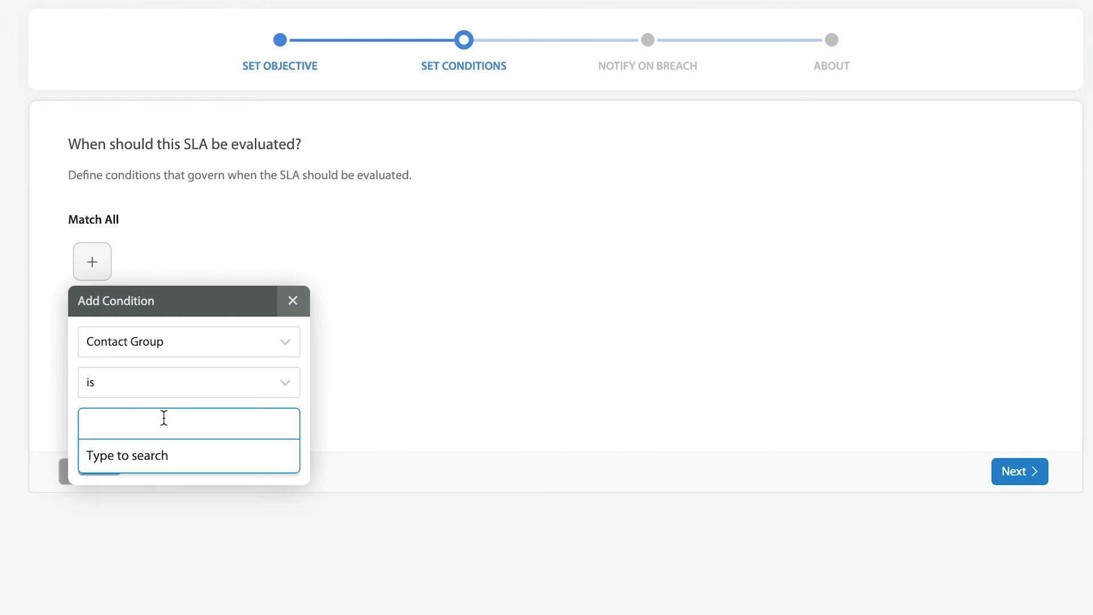
text(IBM)
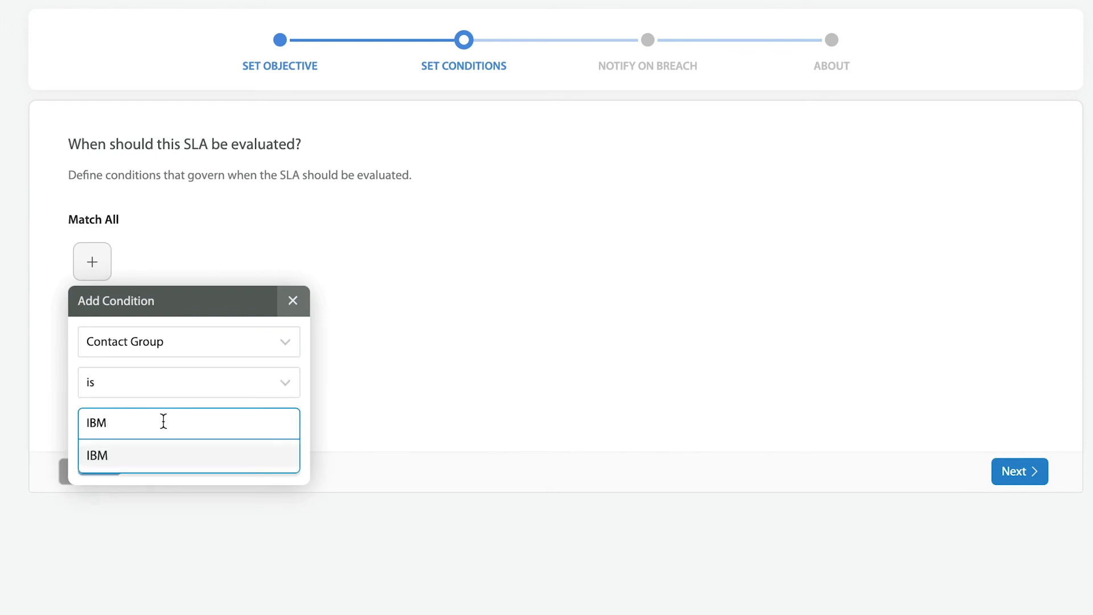
click(134, 459)
click(98, 461)
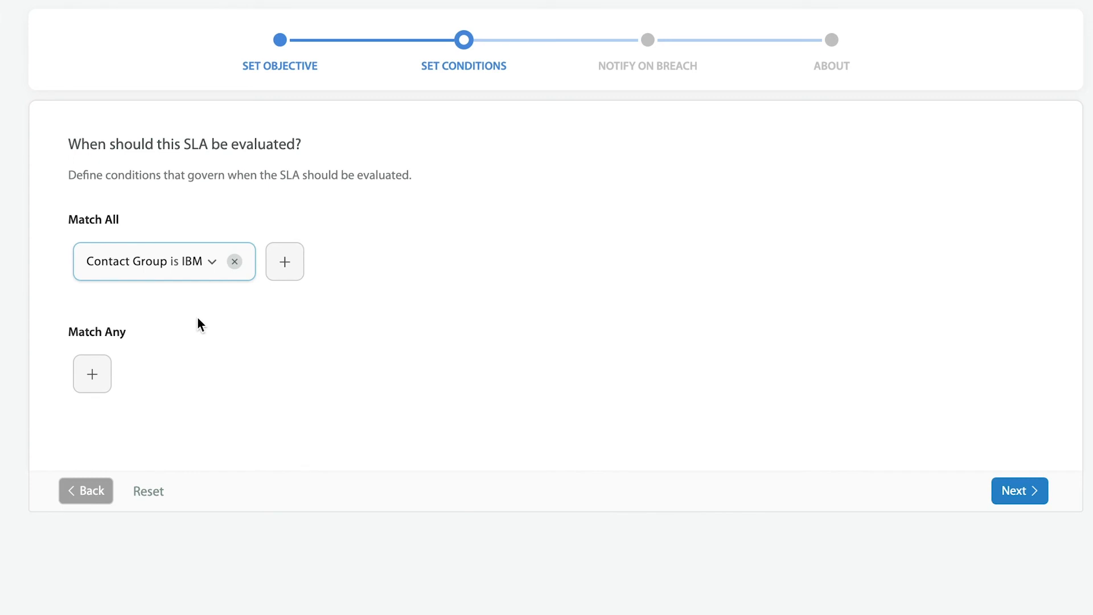
On the Notify on Breach step, switch on 'Send Email Notification upon SLA Breach'
click(1012, 490)
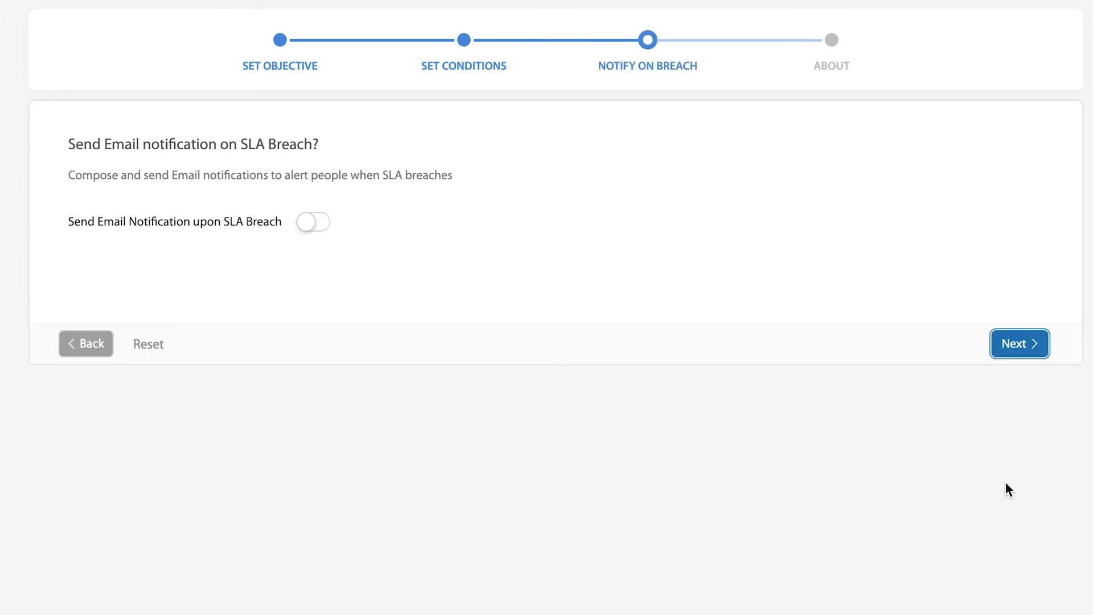
click(320, 226)
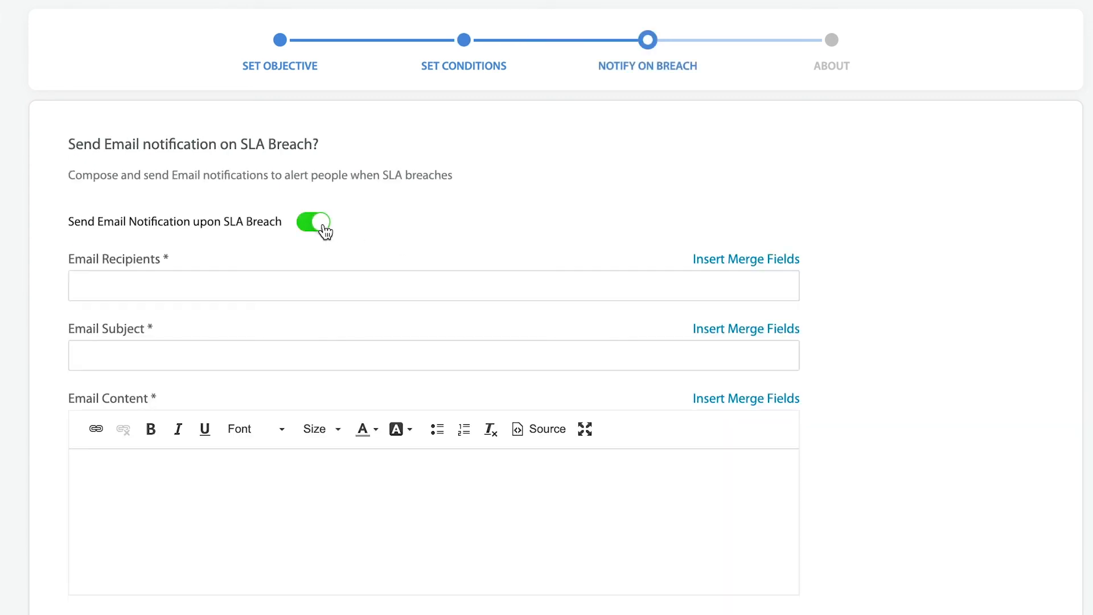
scroll(450, 382, down, 2)
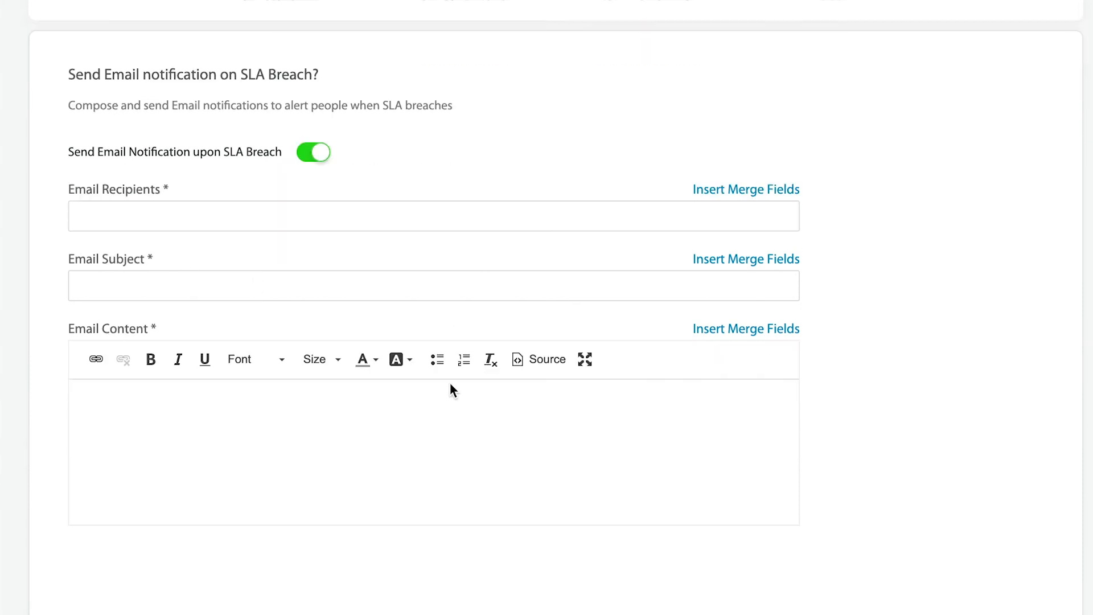
scroll(815, 330, up, 2)
scroll(815, 330, down, 2)
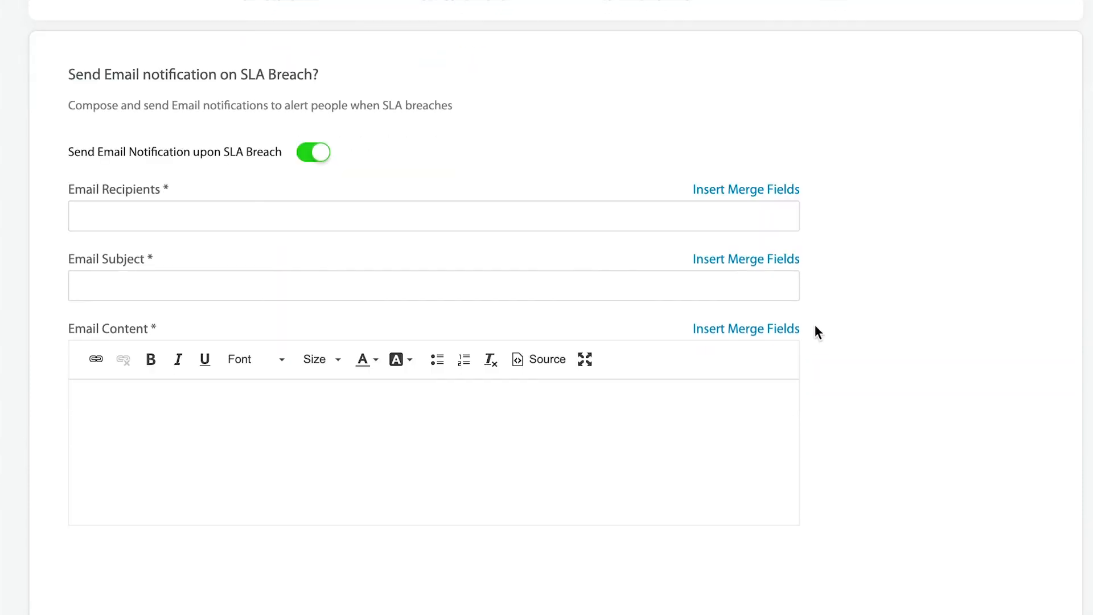